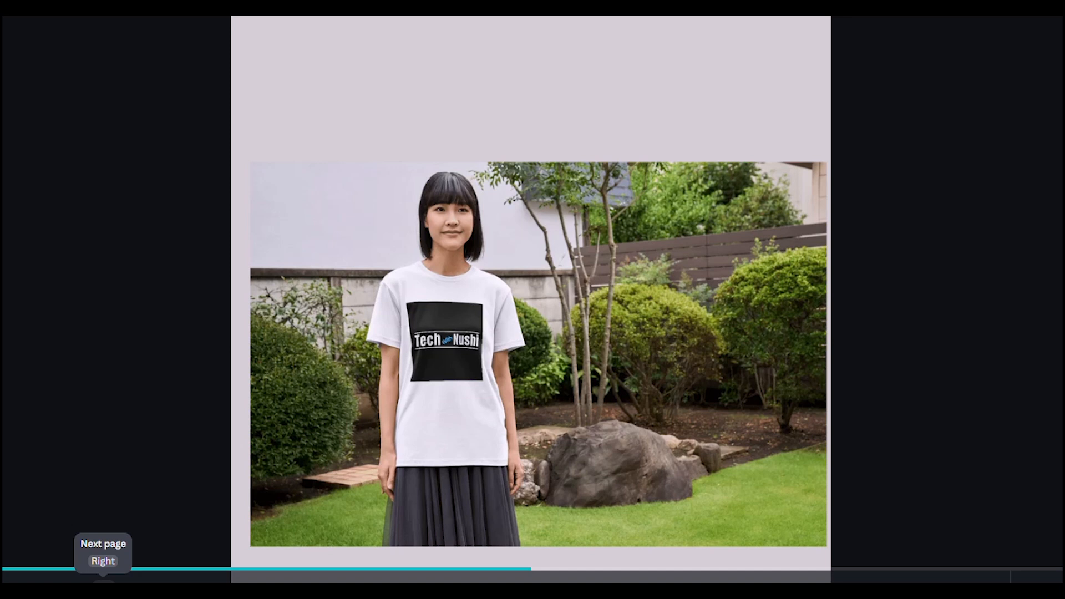
- Page through the finished T-shirt and tote bag mockups in the full-screen preview
click(103, 582)
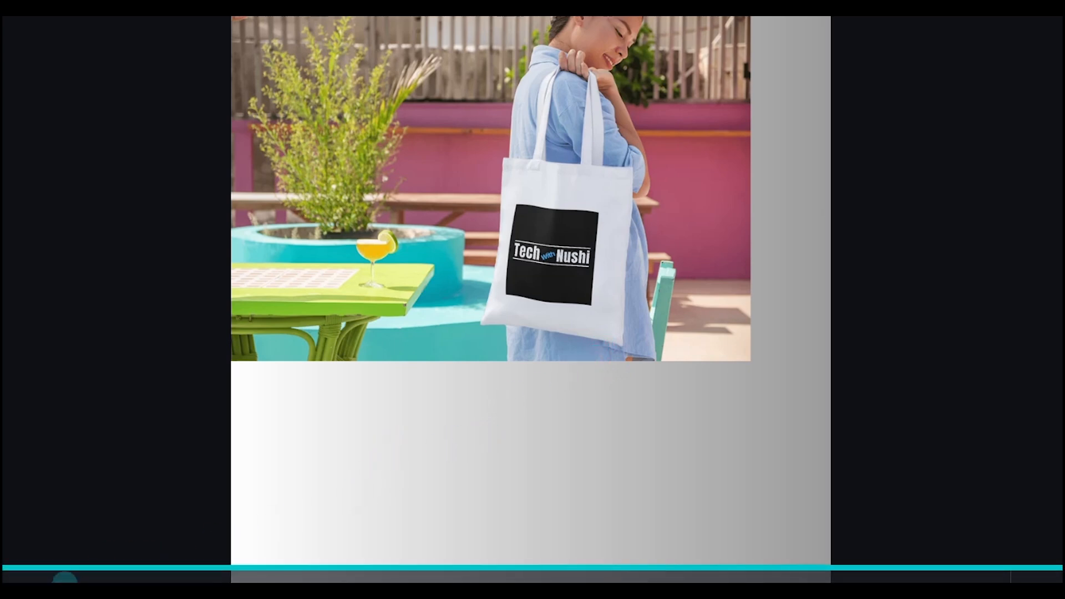
click(42, 579)
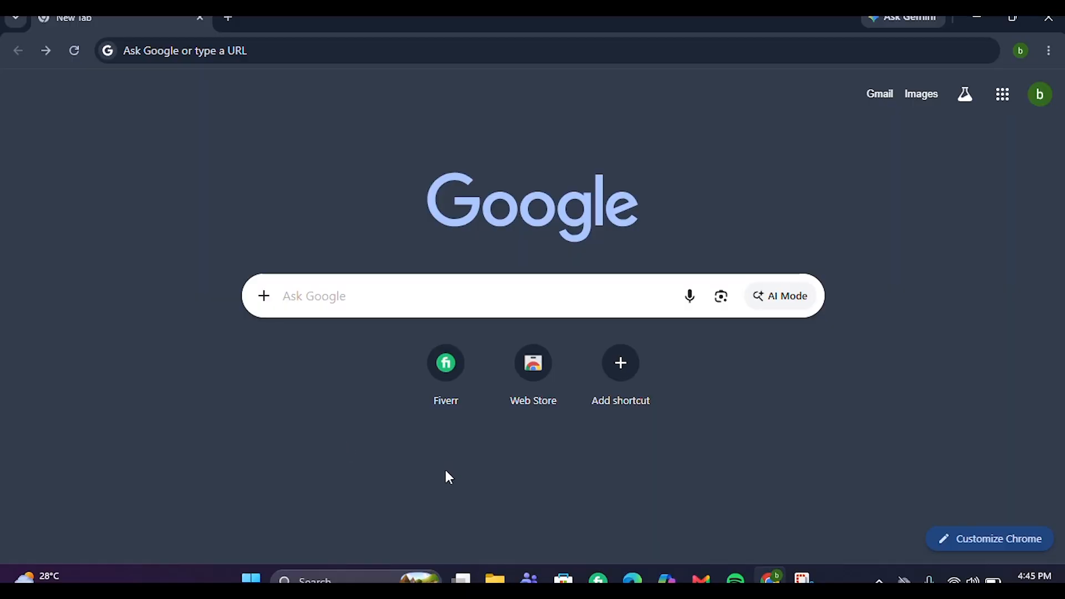
- Search Google for "canva pro" and open the Canva Pro result
click(299, 298)
click(327, 369)
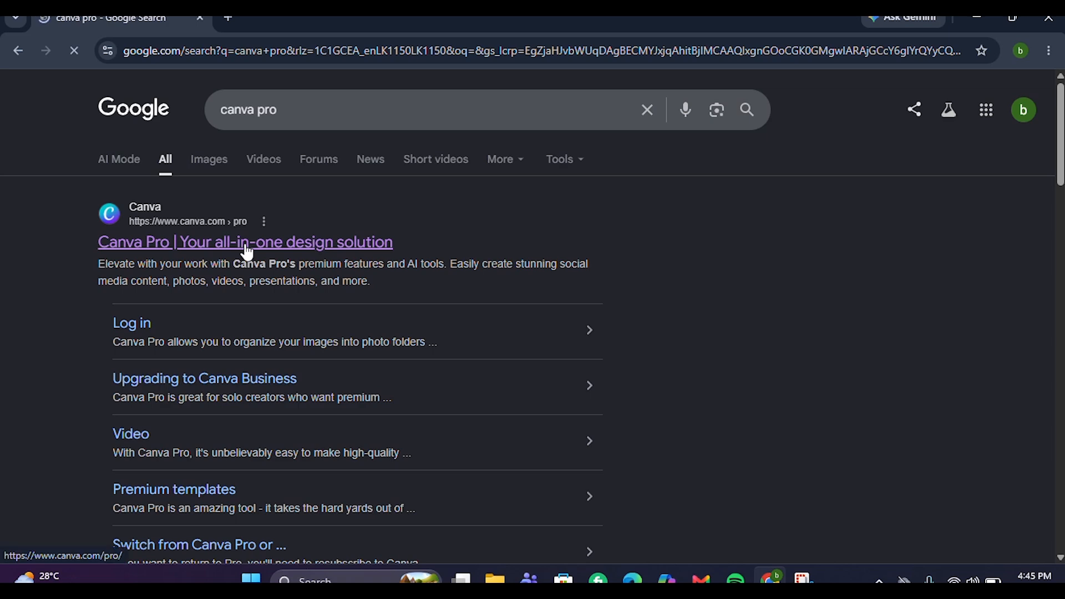
click(248, 244)
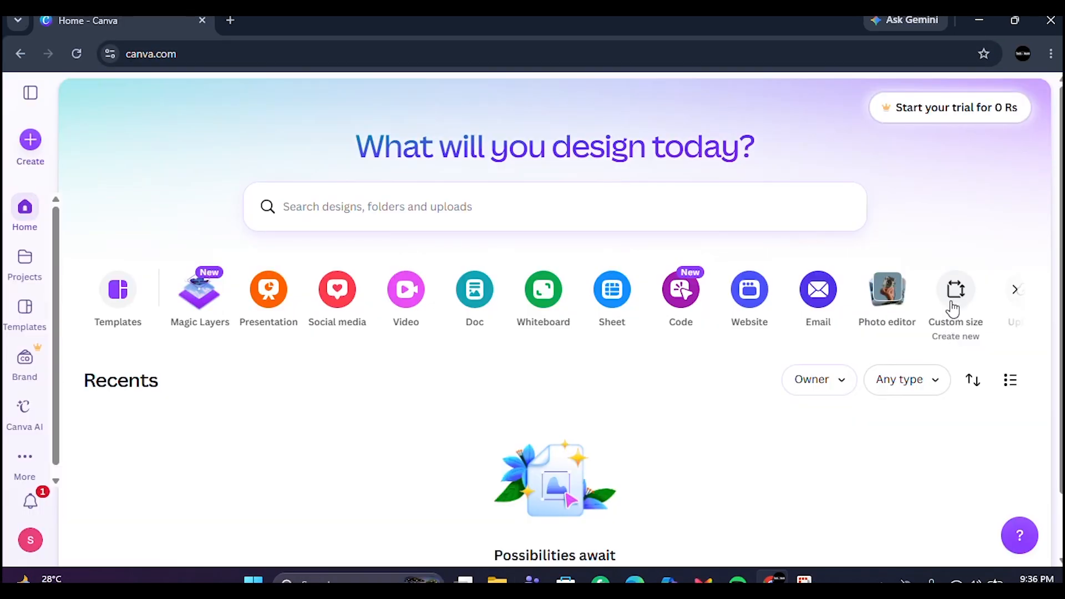
- Create a new custom-size design 1000 px wide and 1000 px high
click(954, 307)
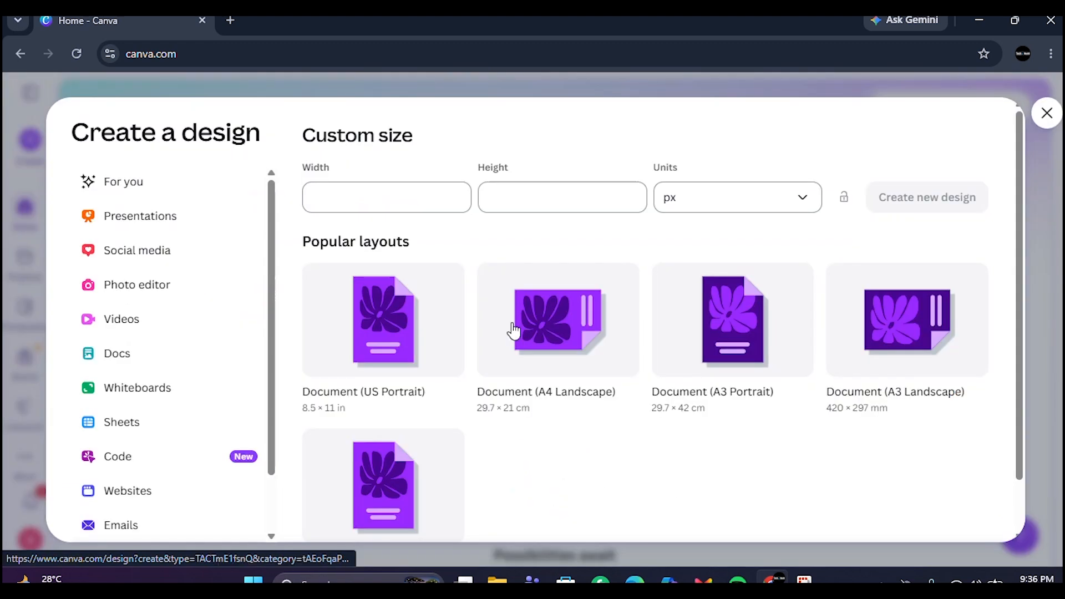
click(350, 205)
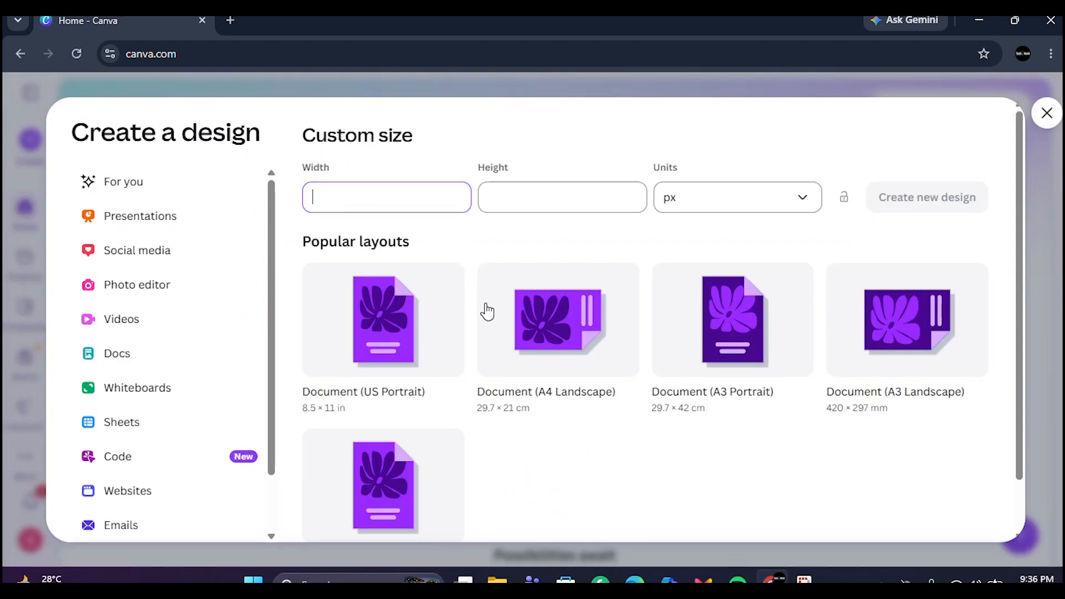
text(1000)
key(Tab)
text(1000)
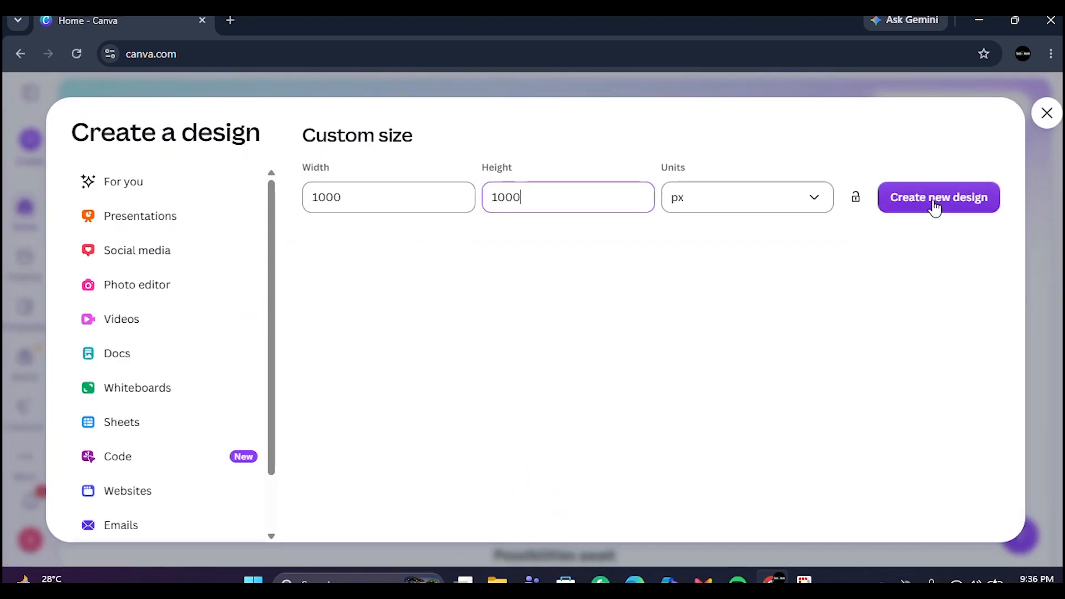
click(935, 206)
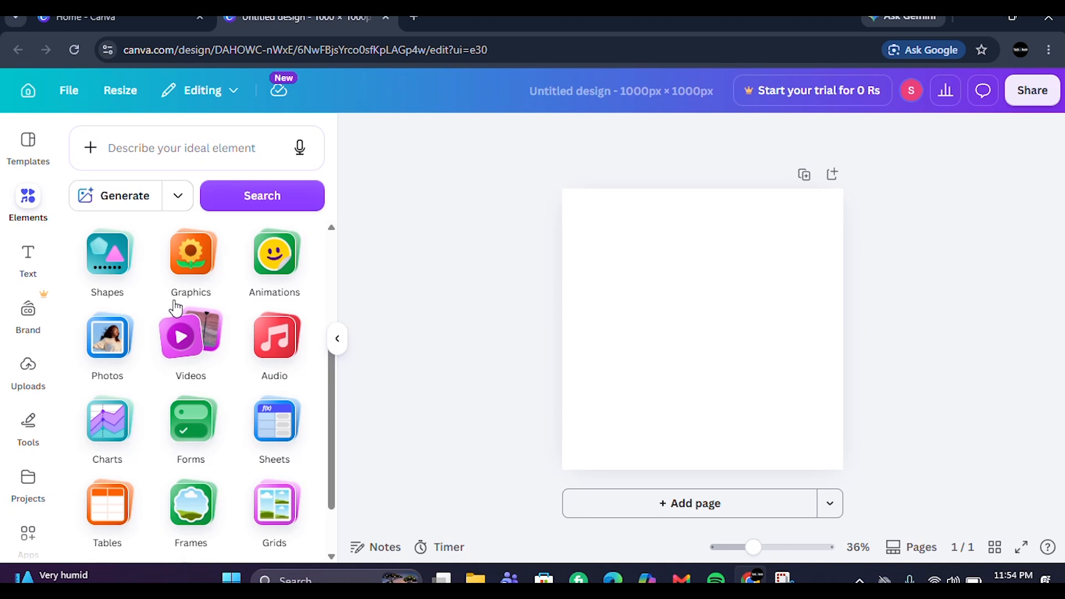
- Open the Mockups collection in the elements library
scroll(183, 421, down, 2)
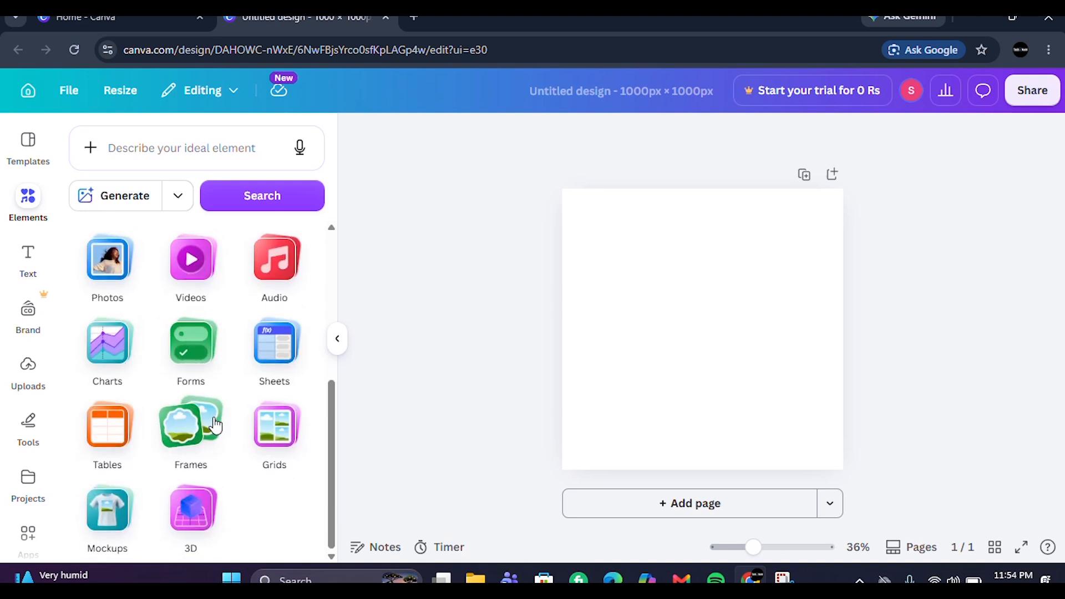
click(111, 526)
scroll(184, 444, down, 2)
scroll(189, 452, up, 1)
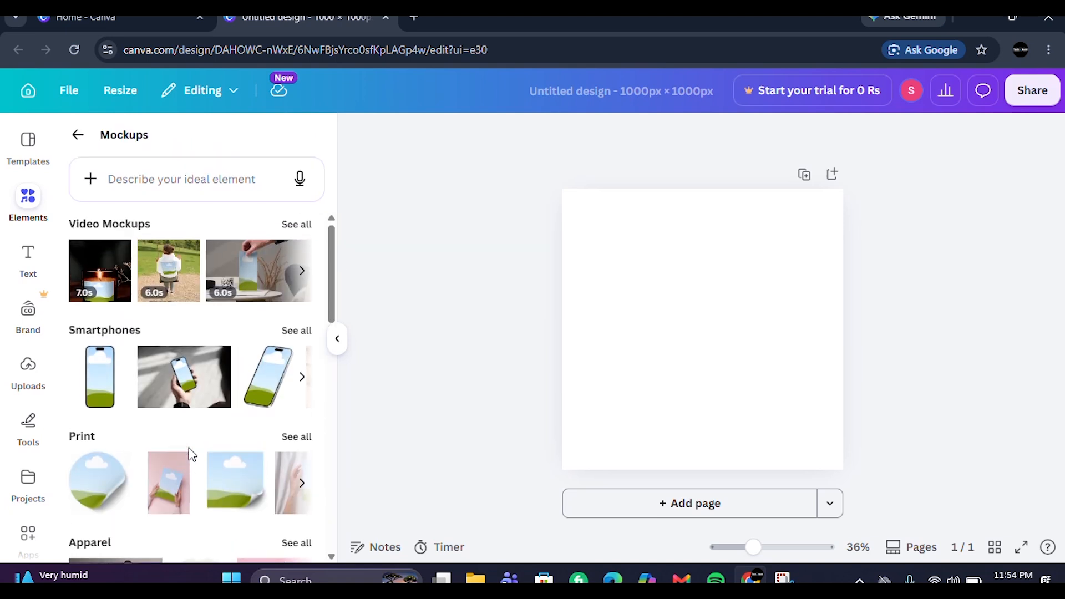
- Look through the mockup categories, from Video Mockups and Smartphones to Apparel, Packaging, Graphics and Tablets & TV
scroll(191, 455, down, 1)
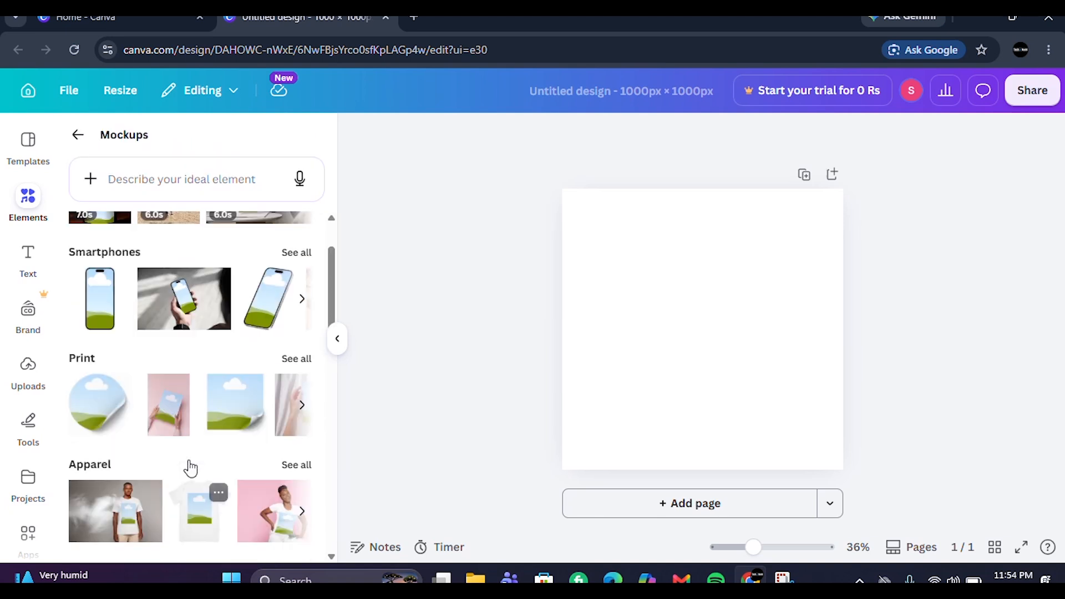
scroll(192, 468, down, 1)
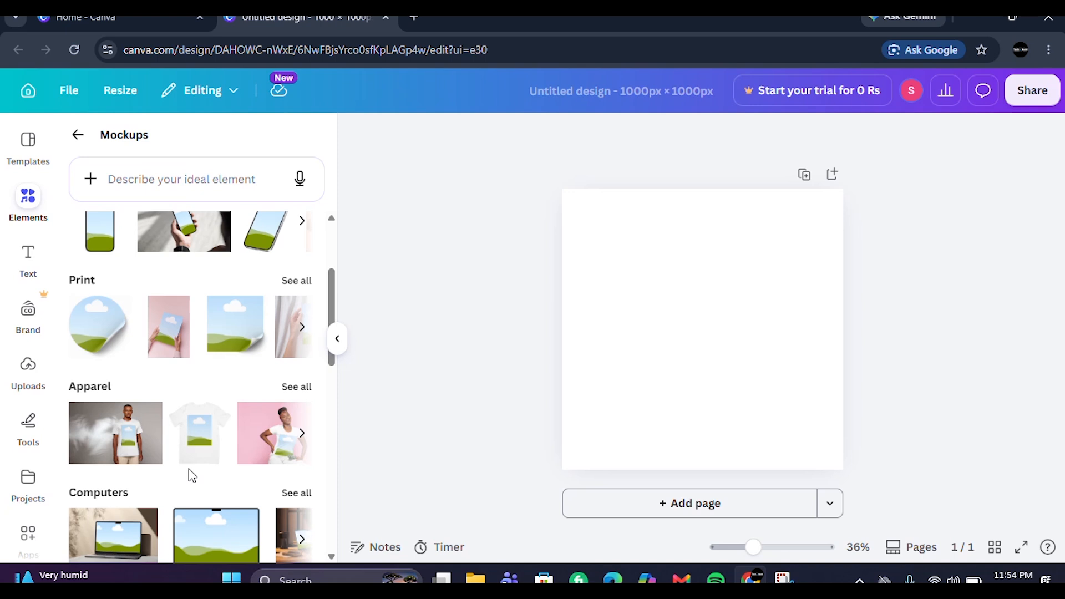
scroll(191, 475, down, 2)
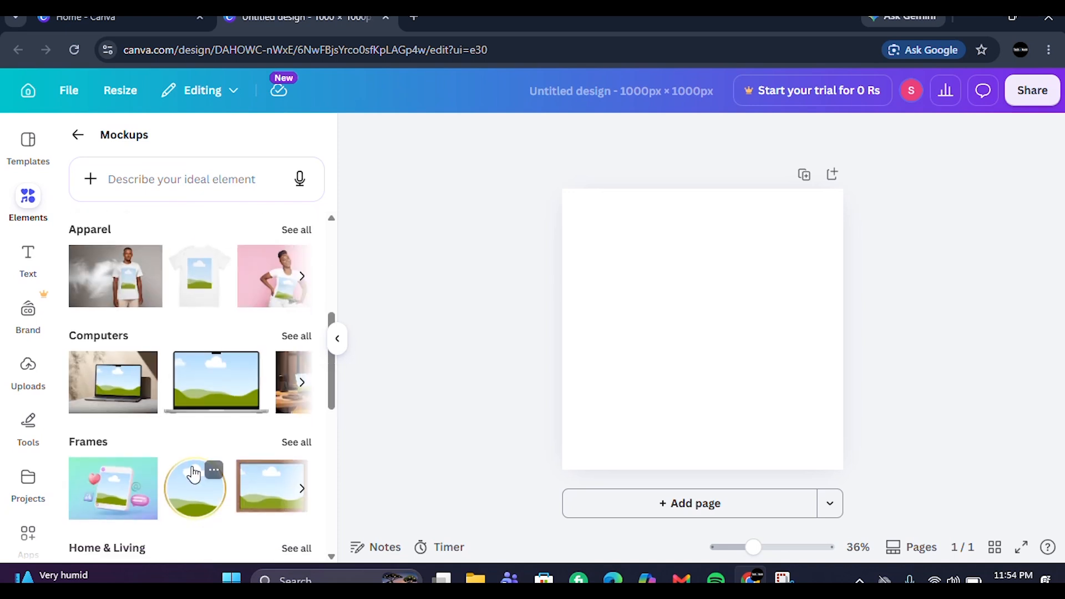
scroll(193, 475, down, 2)
scroll(192, 475, down, 2)
scroll(191, 476, up, 3)
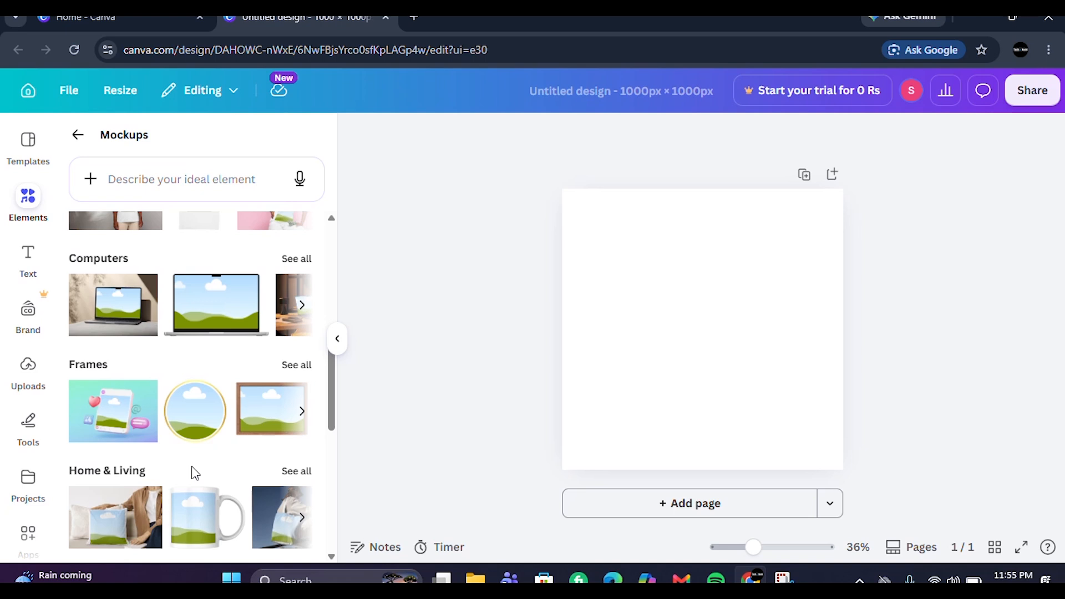
scroll(195, 473, down, 2)
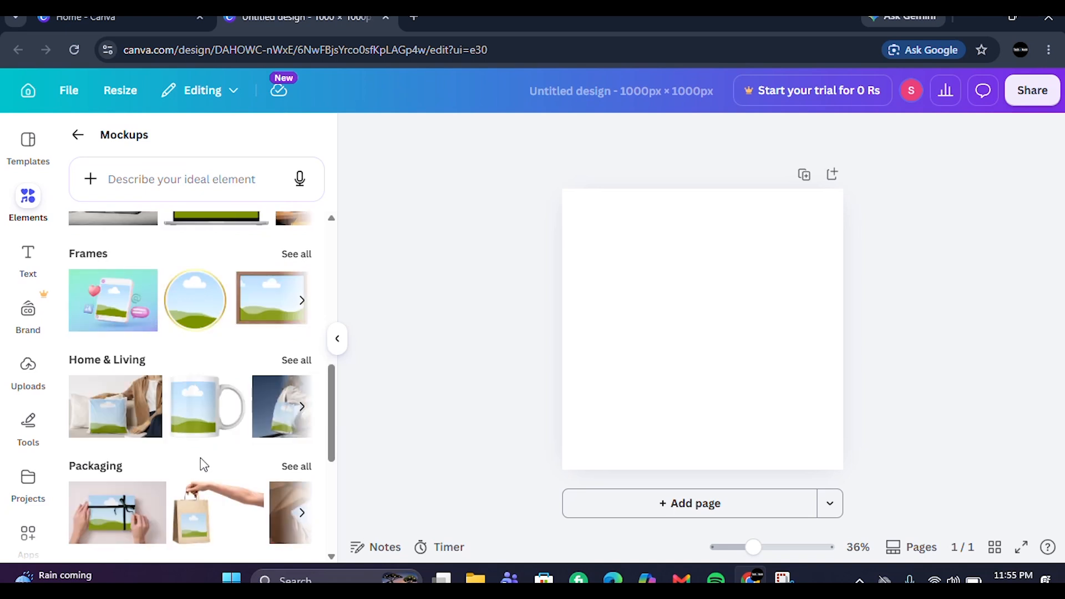
scroll(203, 464, down, 3)
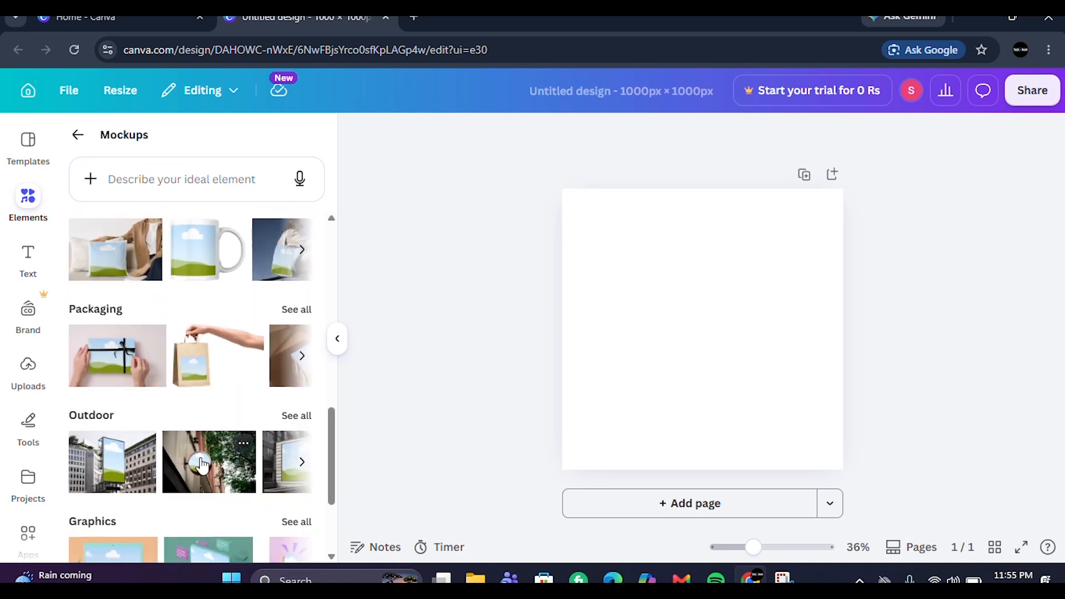
scroll(201, 464, up, 12)
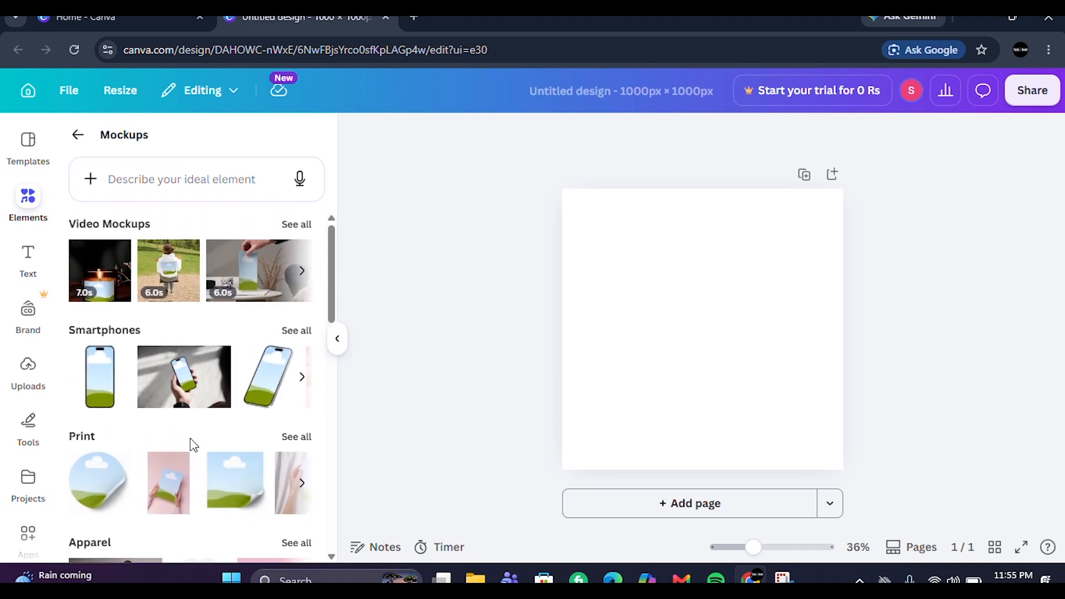
scroll(171, 466, down, 4)
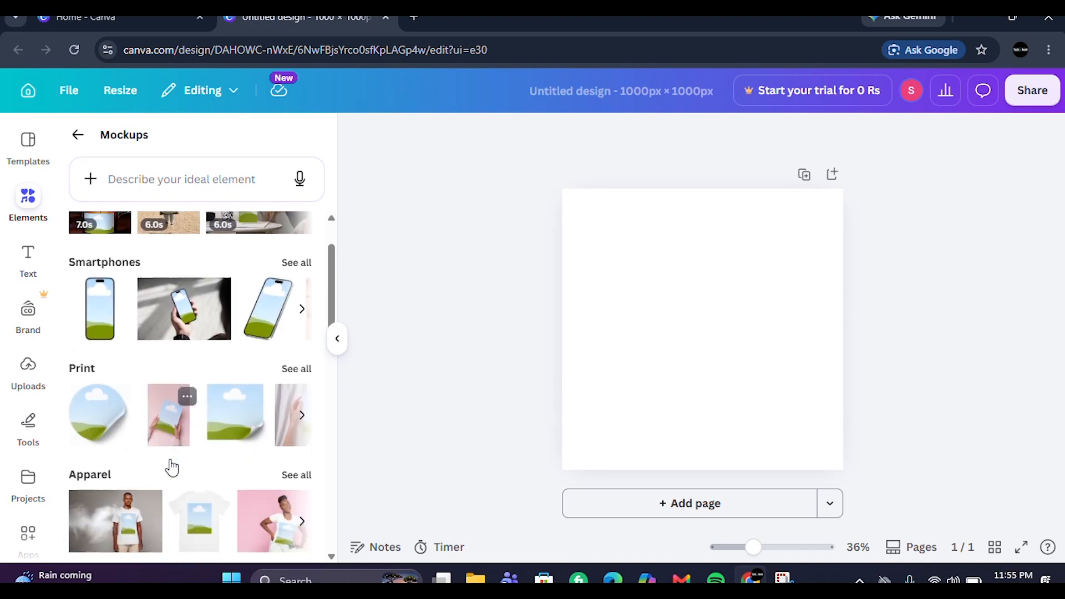
scroll(170, 476, down, 10)
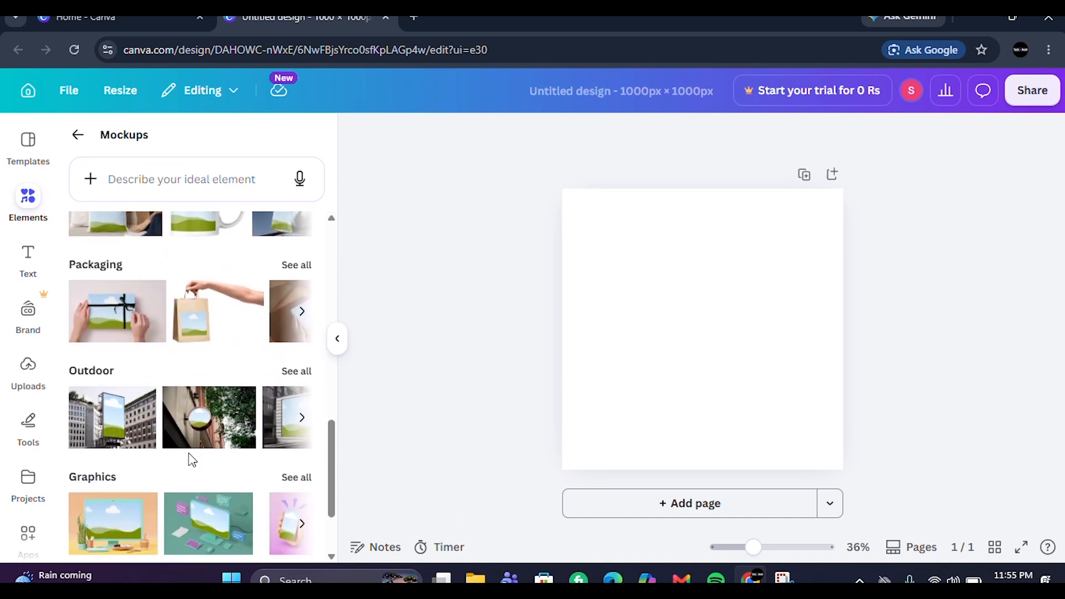
scroll(192, 459, up, 1)
scroll(191, 458, down, 3)
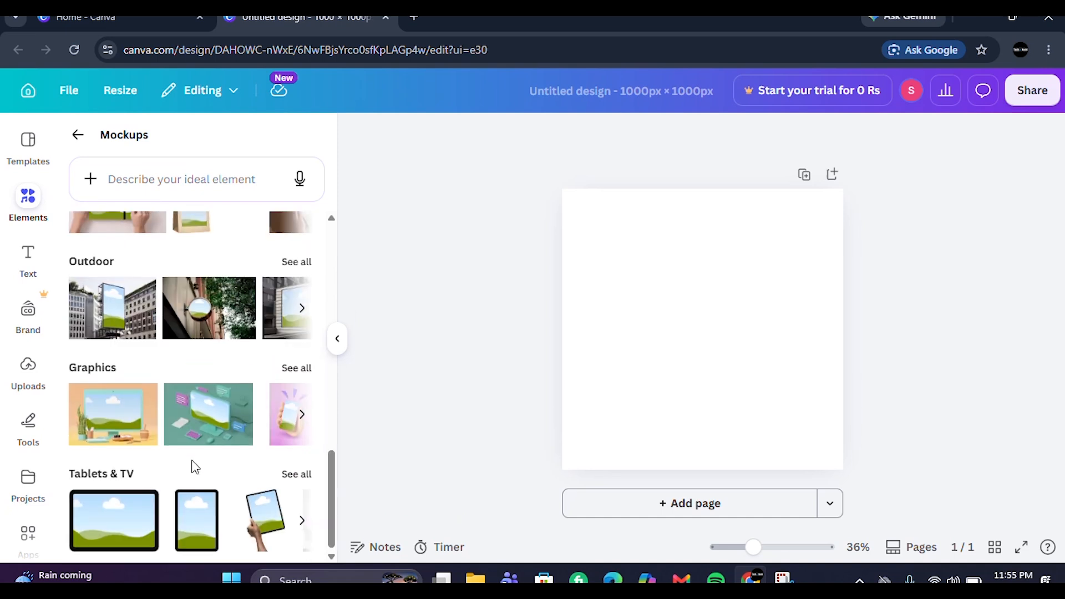
scroll(200, 466, up, 8)
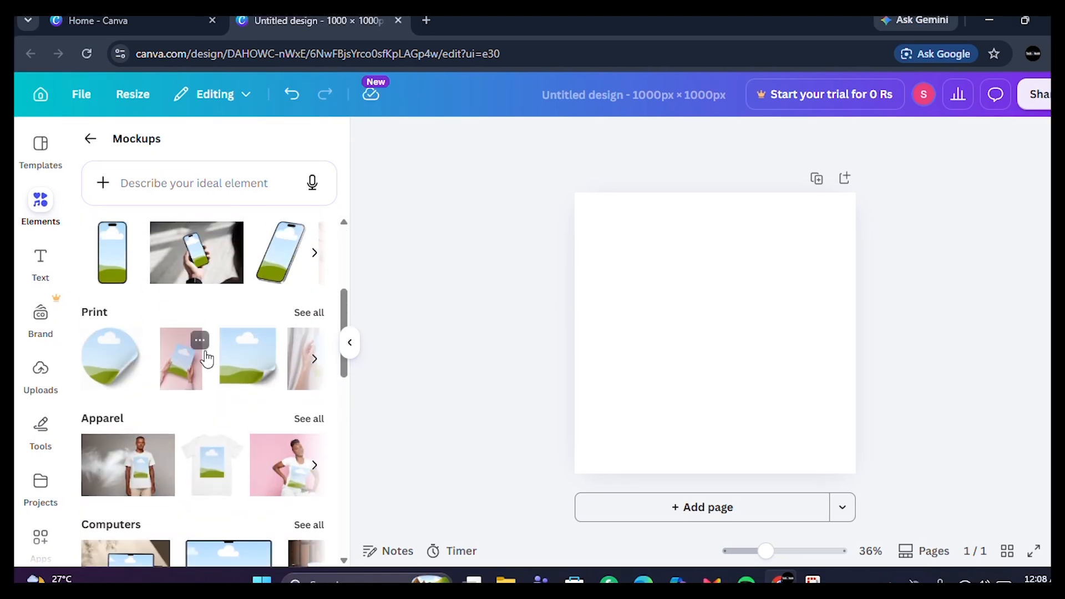
scroll(197, 360, down, 5)
scroll(196, 361, up, 5)
scroll(188, 360, down, 5)
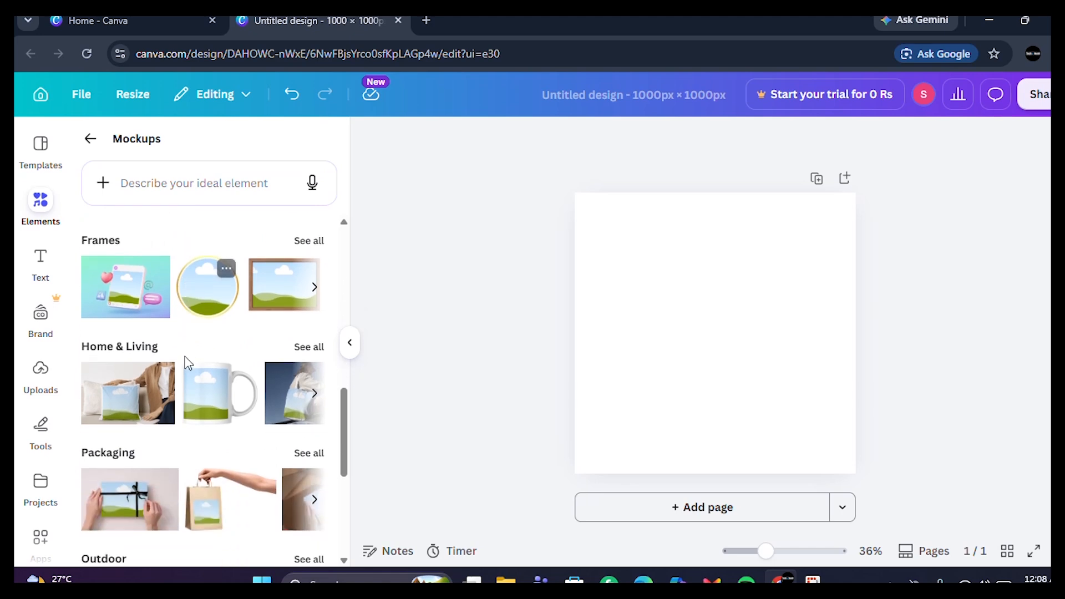
scroll(183, 361, up, 5)
scroll(167, 364, up, 3)
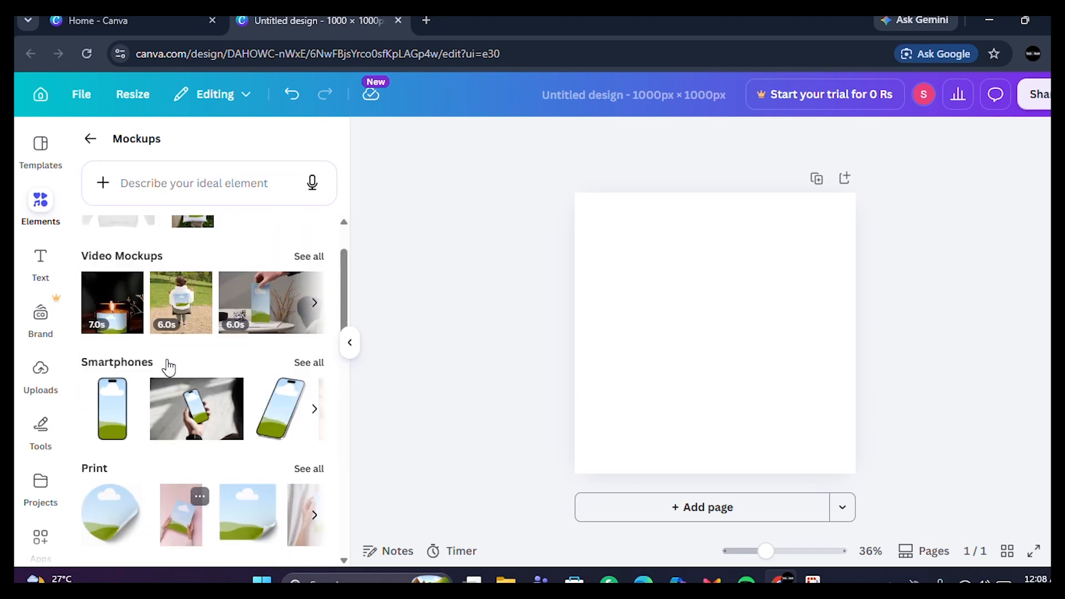
scroll(167, 422, down, 4)
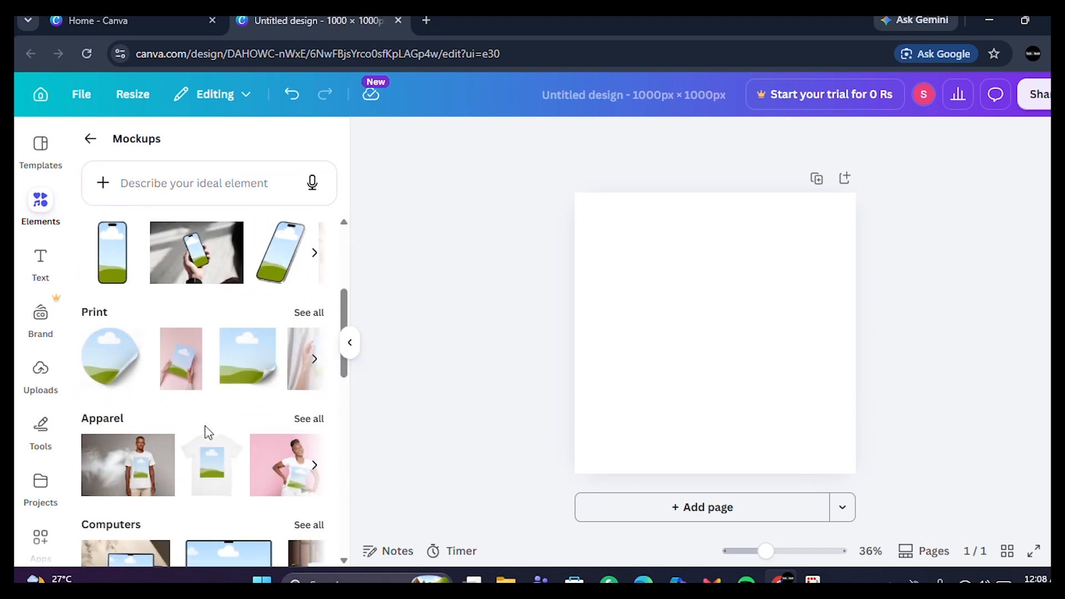
scroll(190, 444, down, 4)
scroll(207, 447, down, 2)
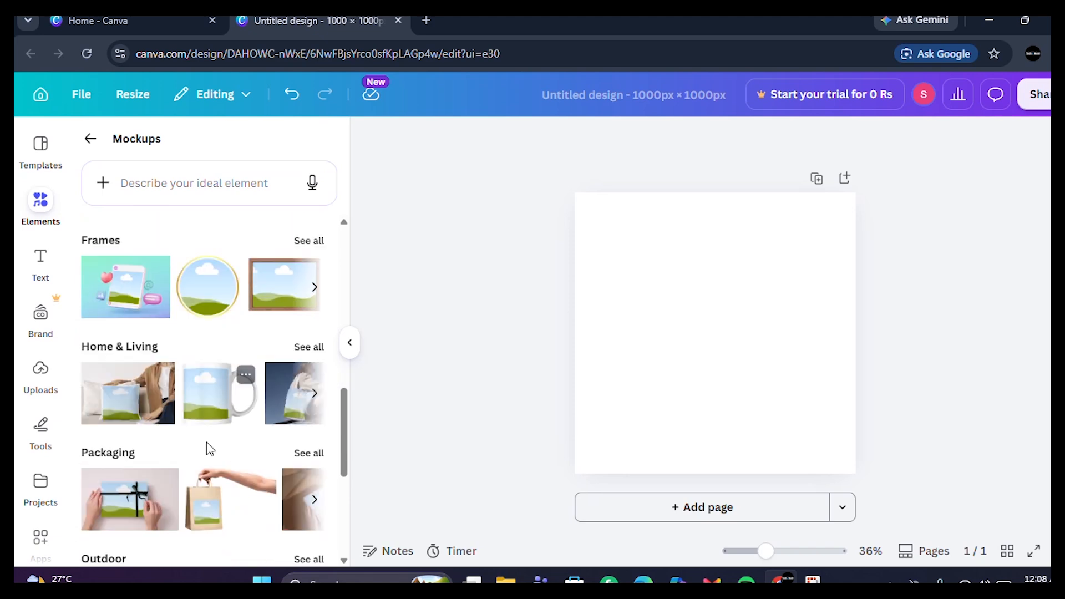
scroll(190, 444, down, 4)
scroll(197, 422, up, 12)
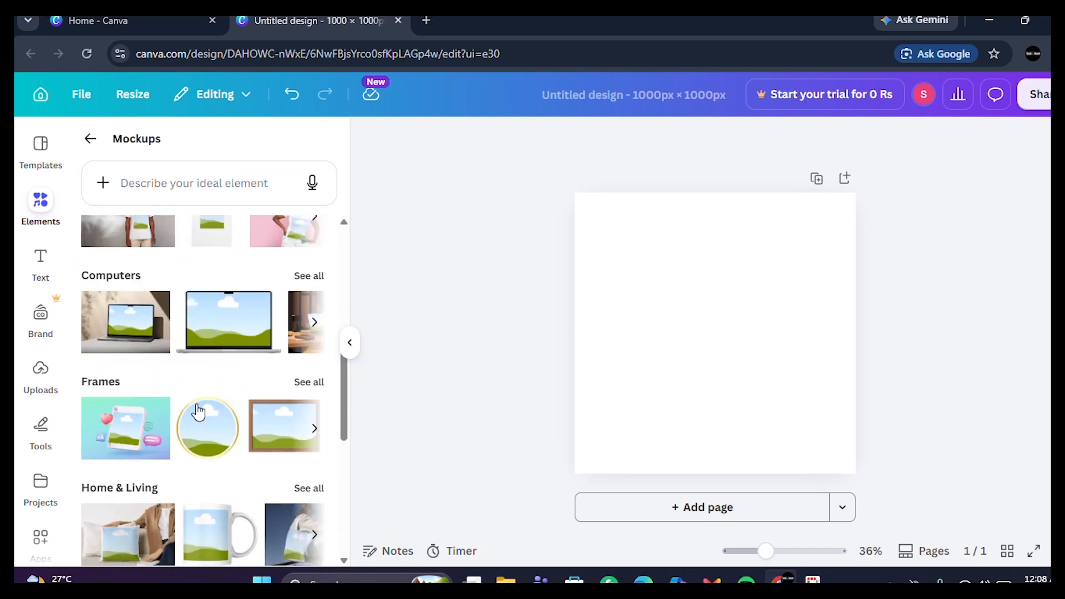
scroll(204, 461, down, 3)
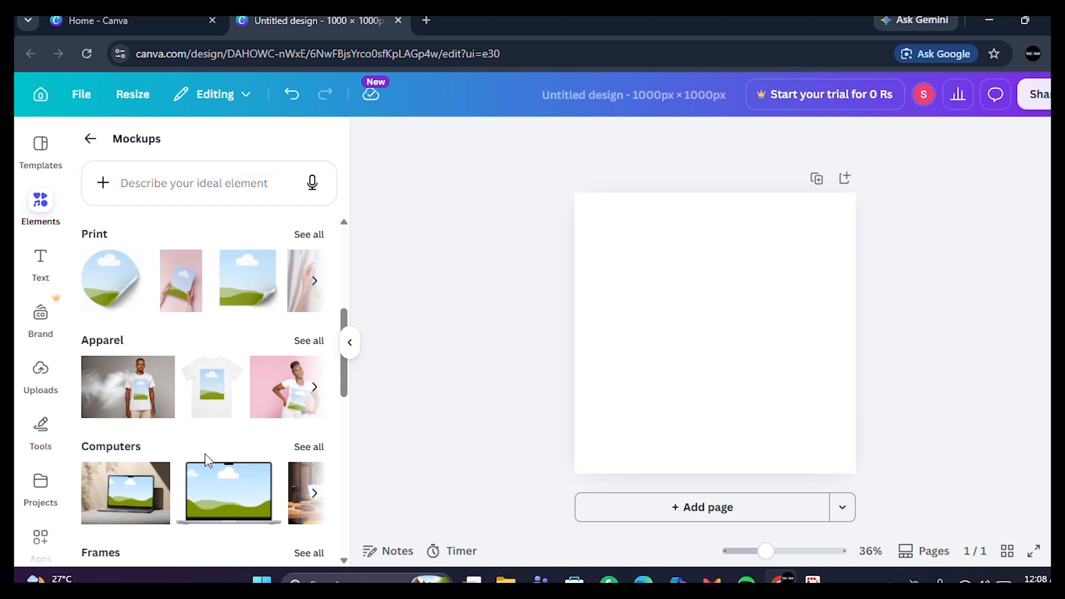
- Examine the full set of Computers mockups and return to the mockup categories
click(304, 448)
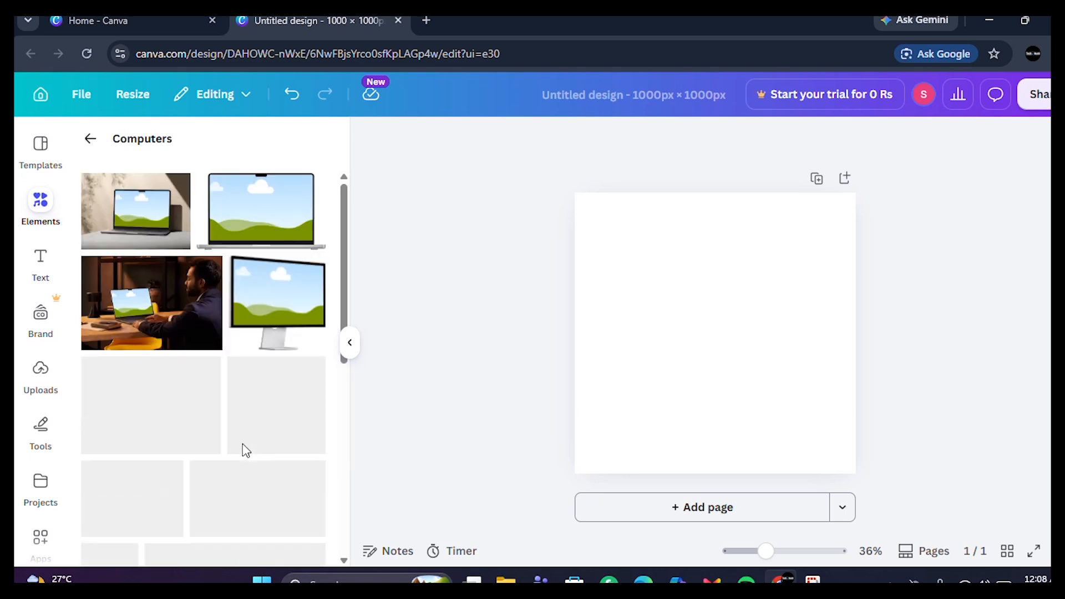
scroll(228, 422, down, 5)
scroll(224, 412, up, 5)
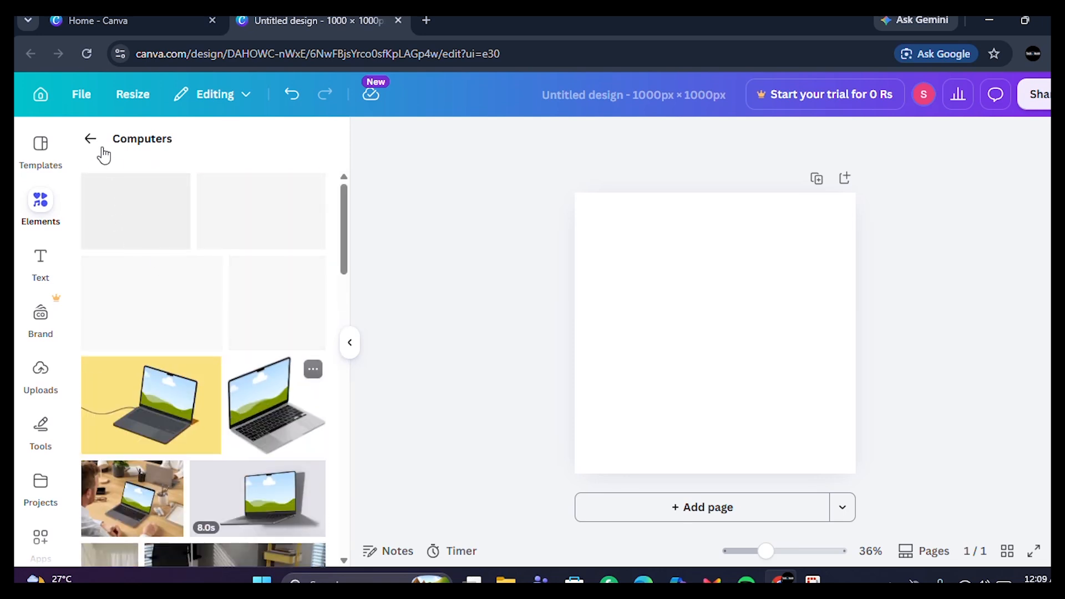
click(92, 142)
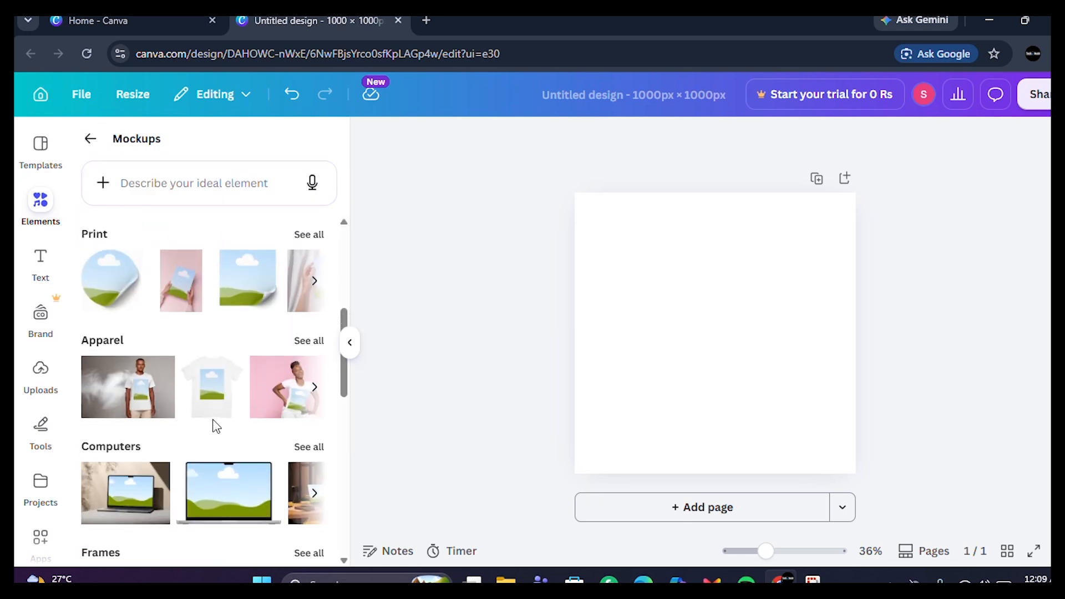
- Show all Apparel mockups and add the one of a woman in a white T-shirt standing in a garden to the page
click(308, 342)
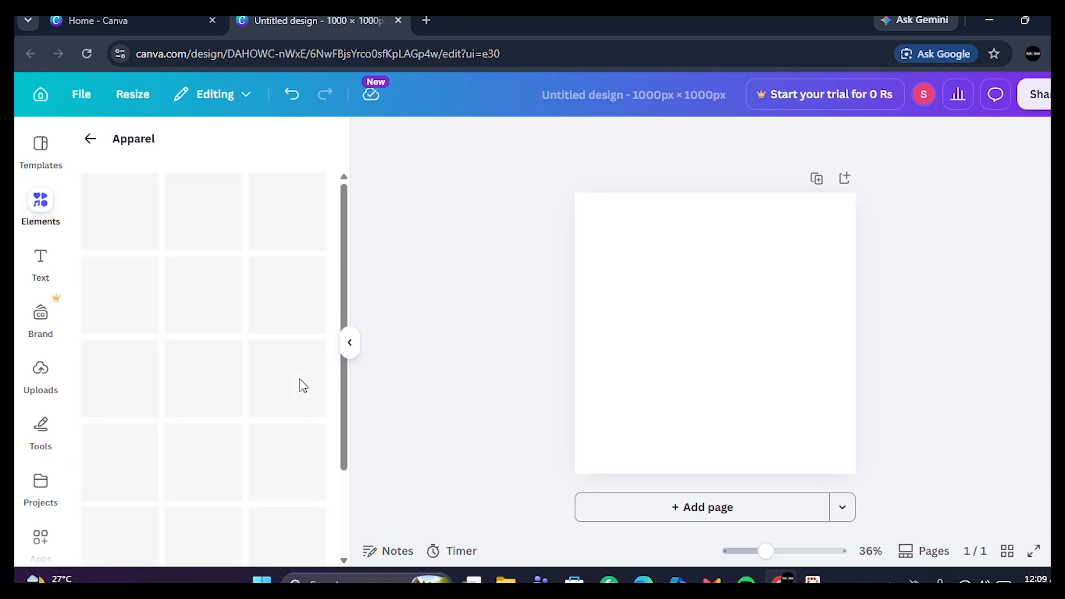
scroll(220, 445, down, 4)
scroll(221, 446, down, 3)
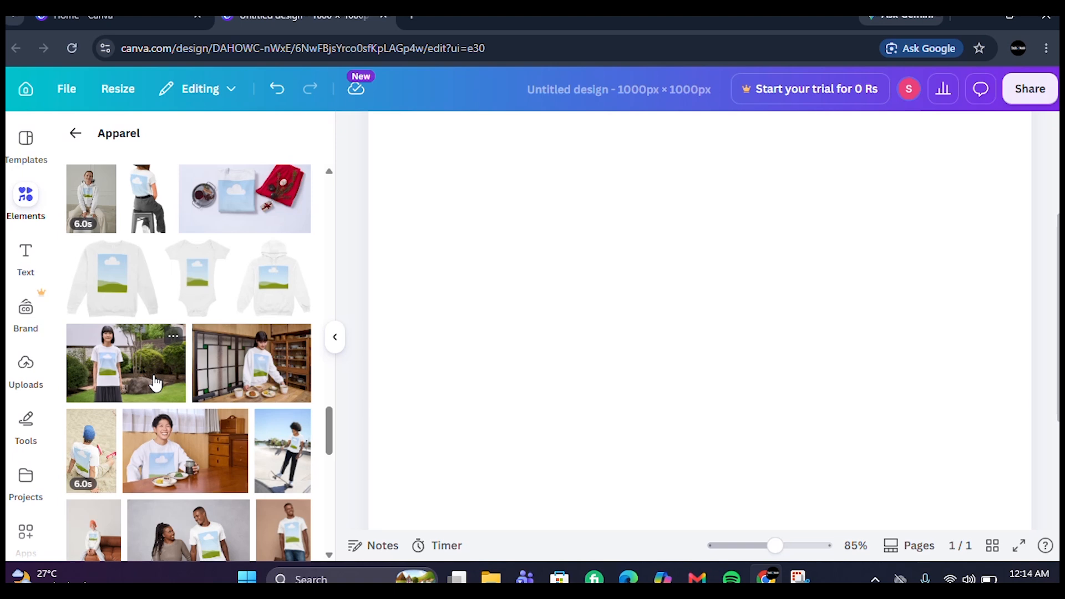
scroll(161, 382, down, 1)
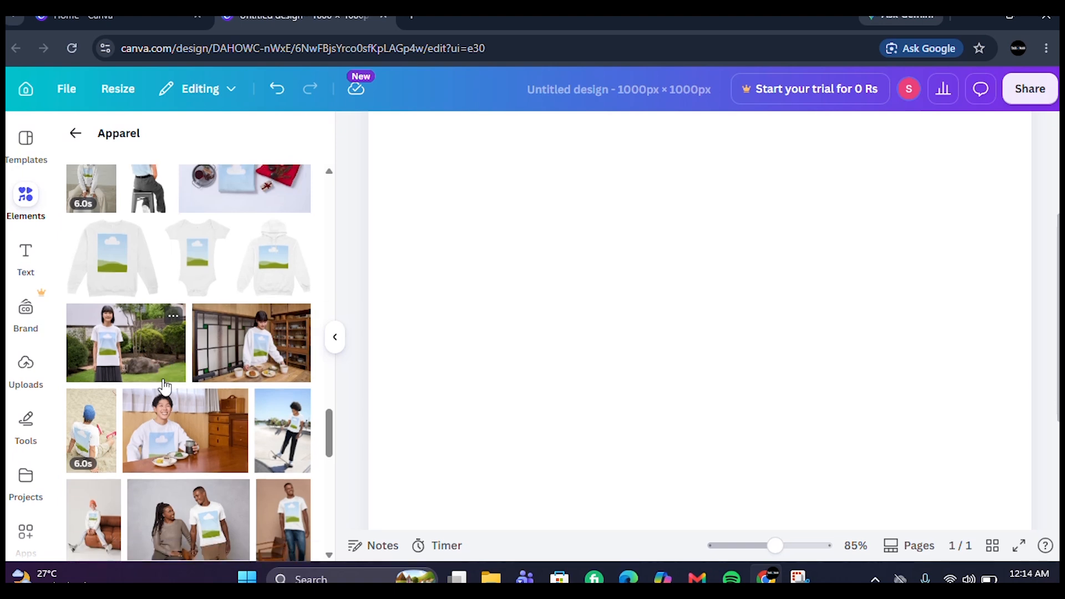
scroll(162, 385, up, 1)
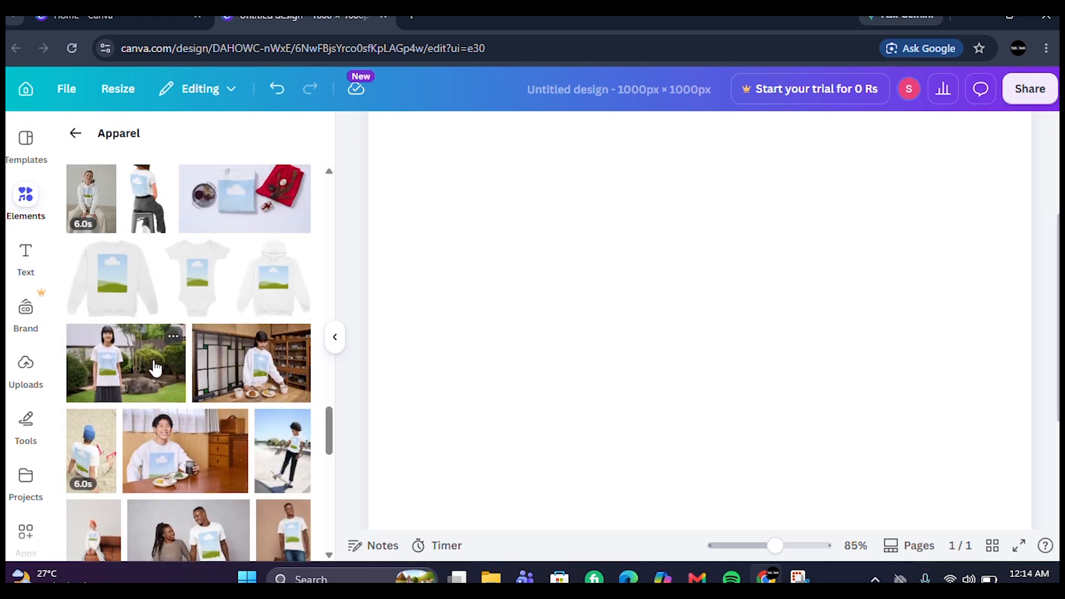
click(155, 367)
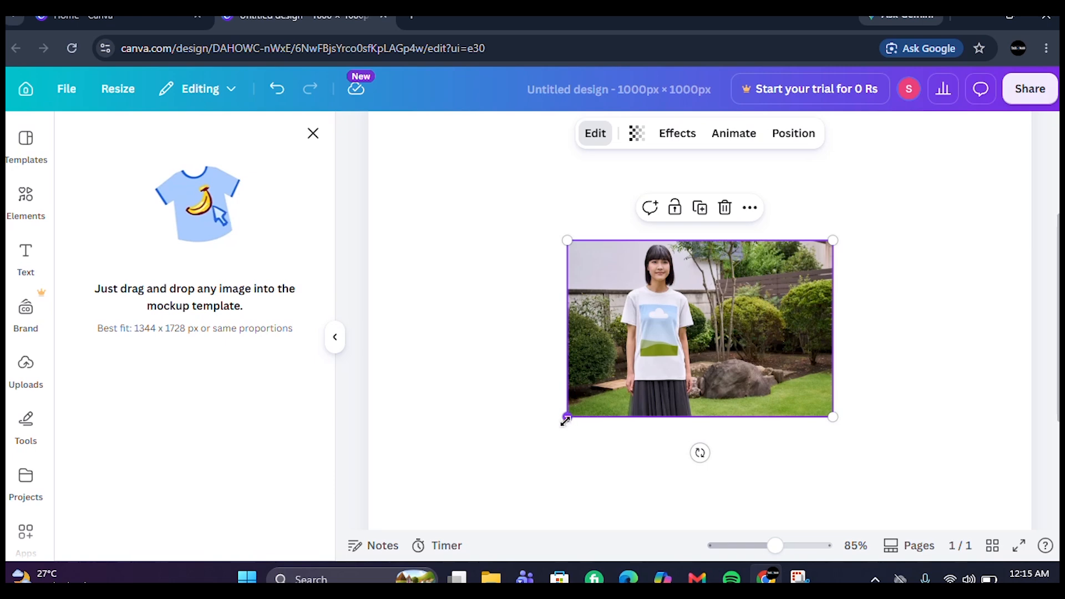
- Enlarge the T-shirt mockup of the woman in the garden until it spans almost the full page width
drag(567, 416, 463, 486)
drag(527, 460, 584, 436)
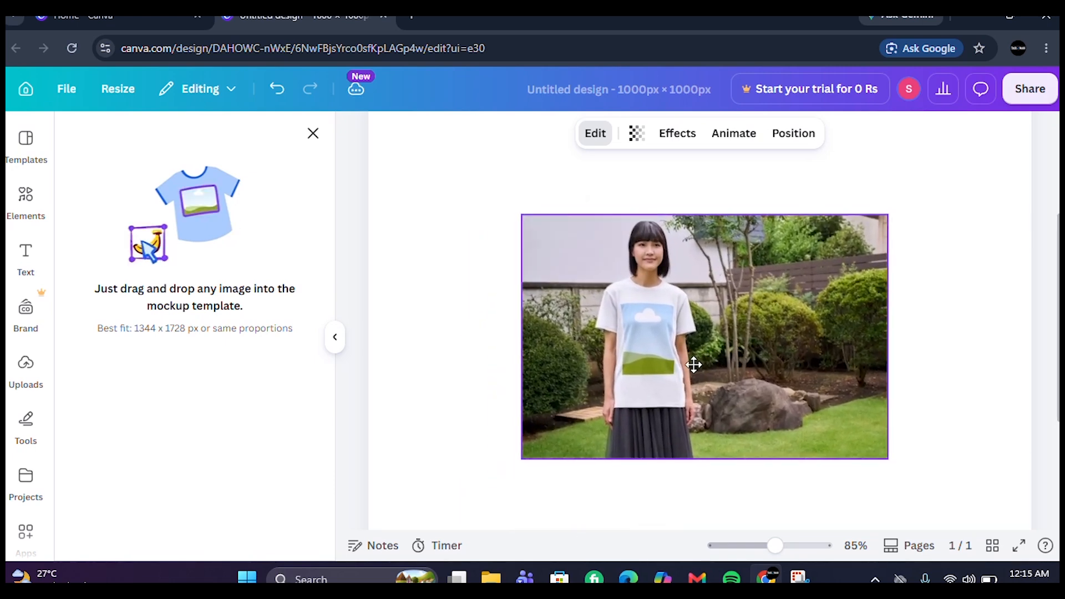
drag(522, 217, 370, 184)
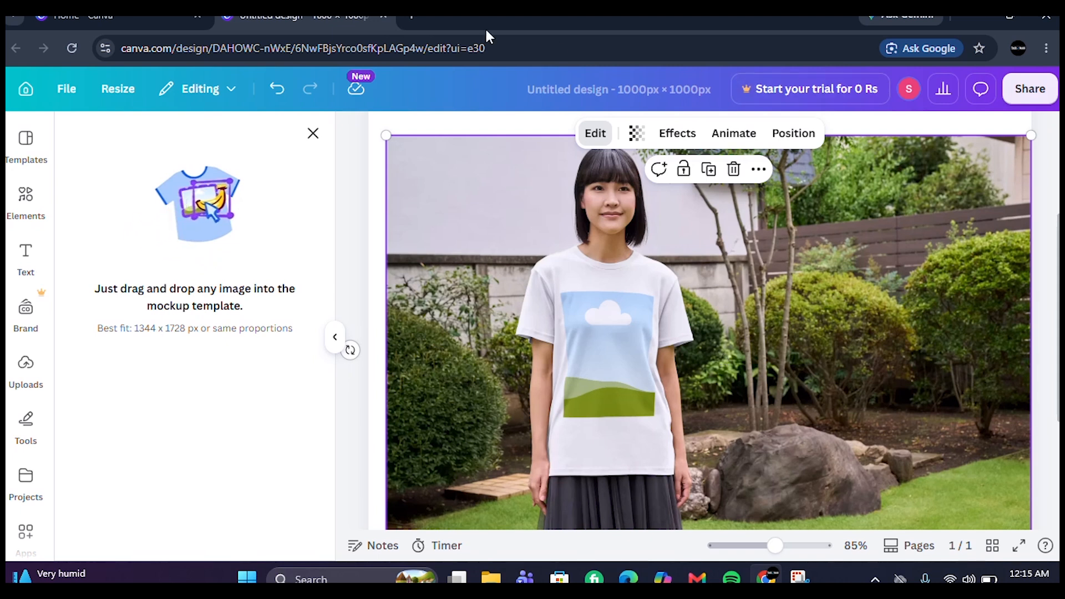
- Upload the image TWN Logo.png from the Graphic folder on the desktop
click(34, 382)
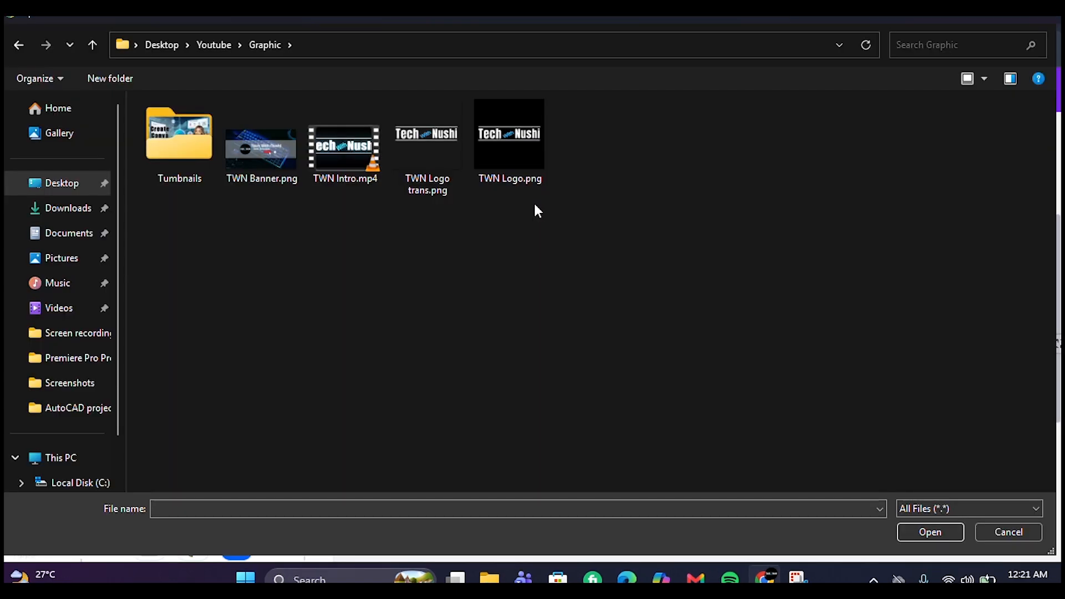
click(504, 156)
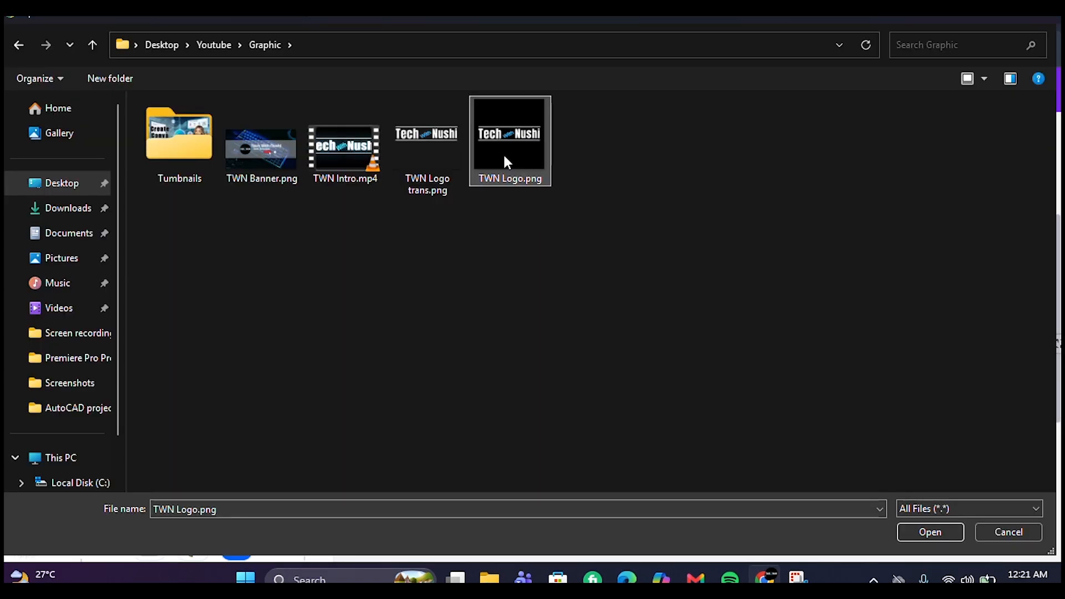
click(930, 532)
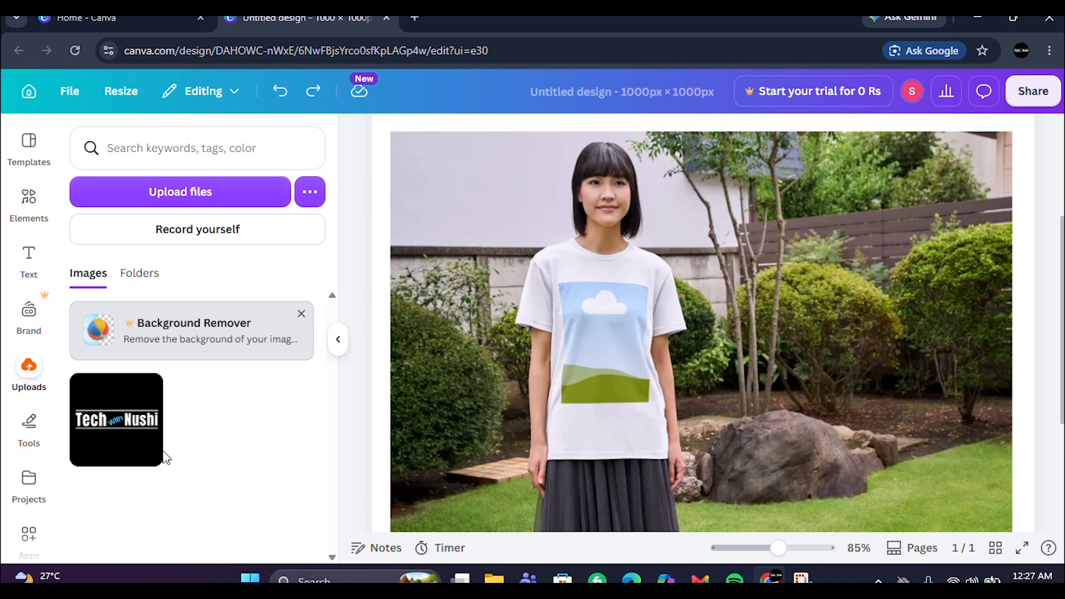
- Place the uploaded black logo image on the T-shirt mockup's print area and select the mockup
drag(140, 443, 466, 336)
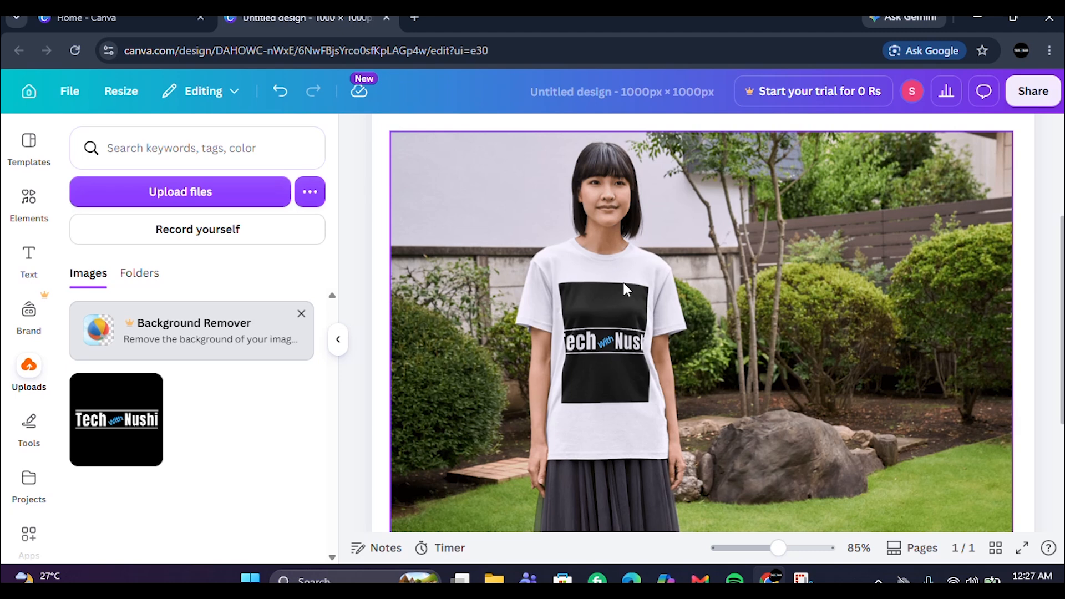
click(477, 366)
drag(477, 365, 481, 357)
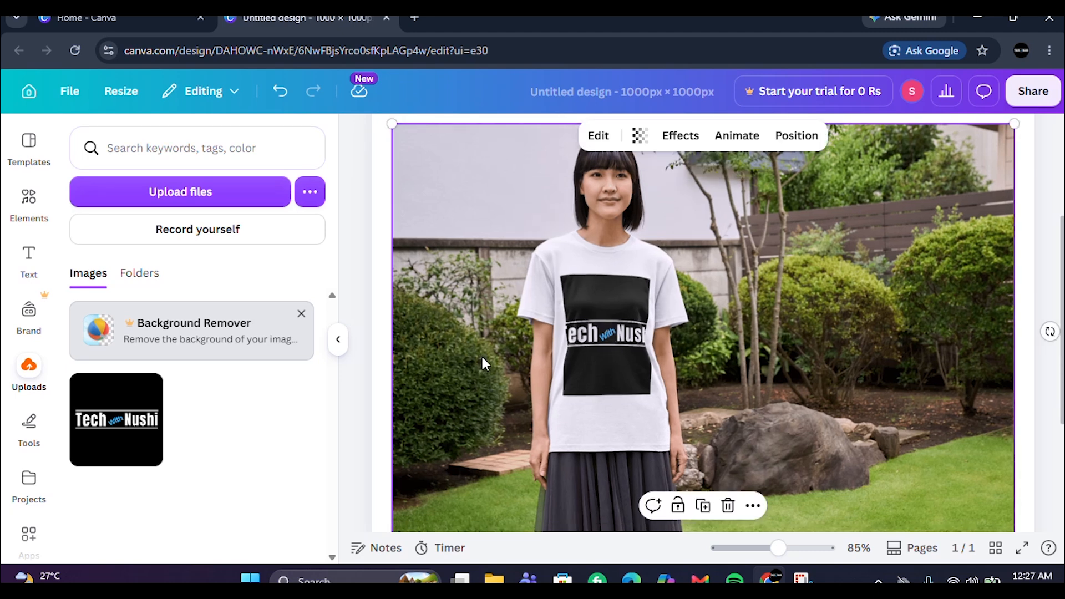
- Edit the T-shirt mockup by shrinking the logo so it fits inside the print area, and apply the changes
click(595, 137)
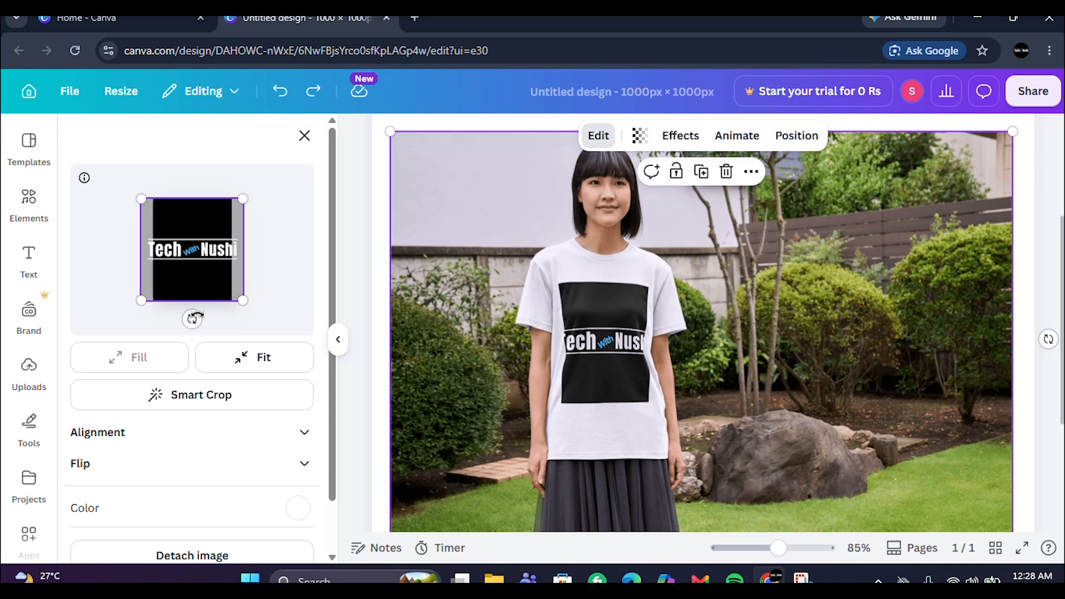
drag(243, 301, 170, 267)
scroll(207, 391, down, 2)
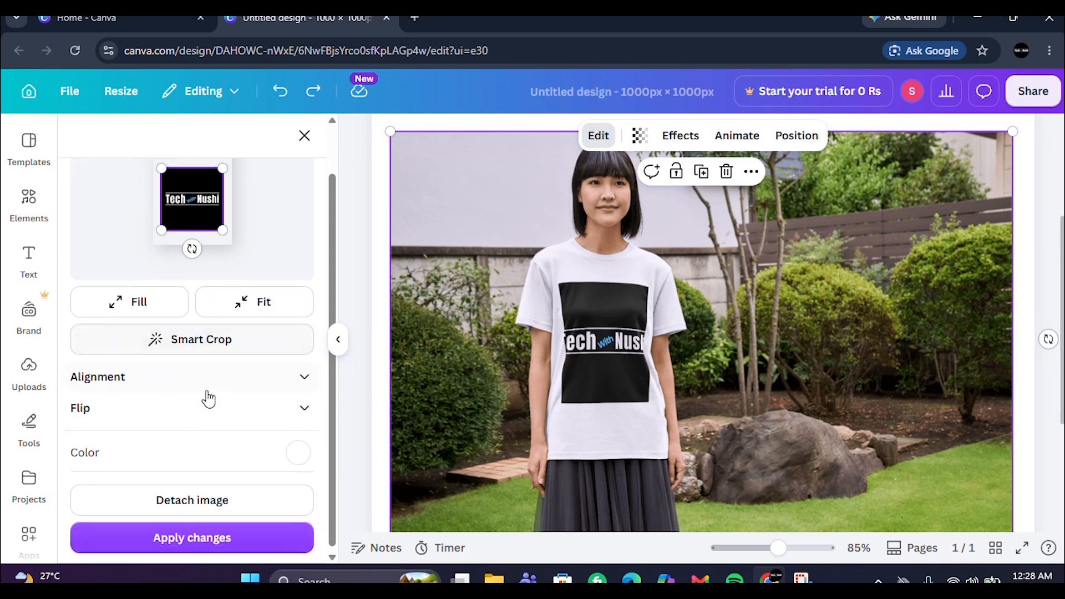
click(214, 532)
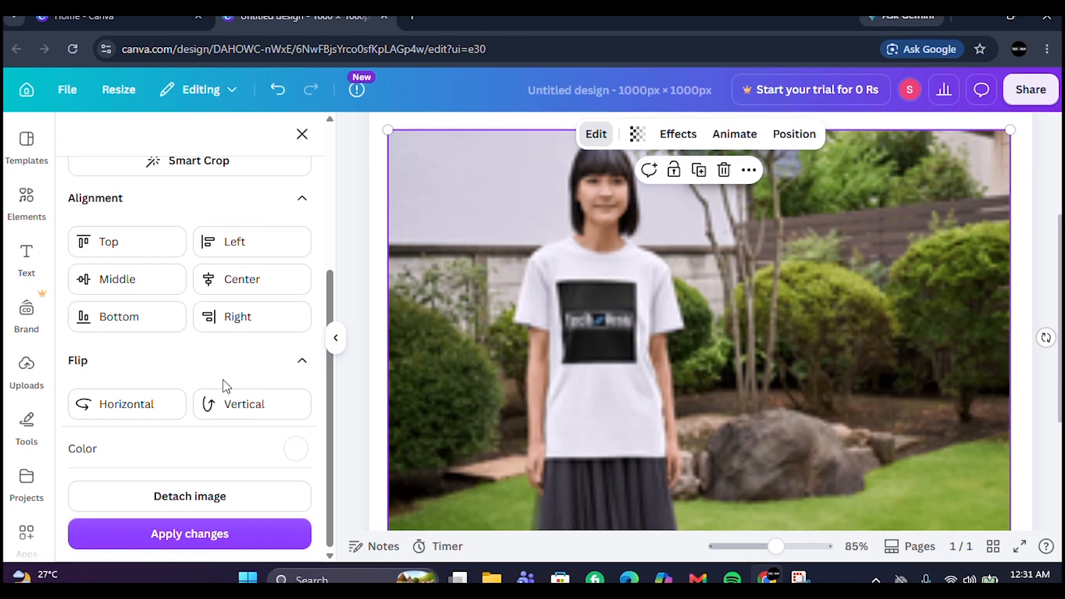
- Align the logo to the top of the T-shirt's print area, apply the changes and finish editing the mockup
scroll(224, 386, up, 4)
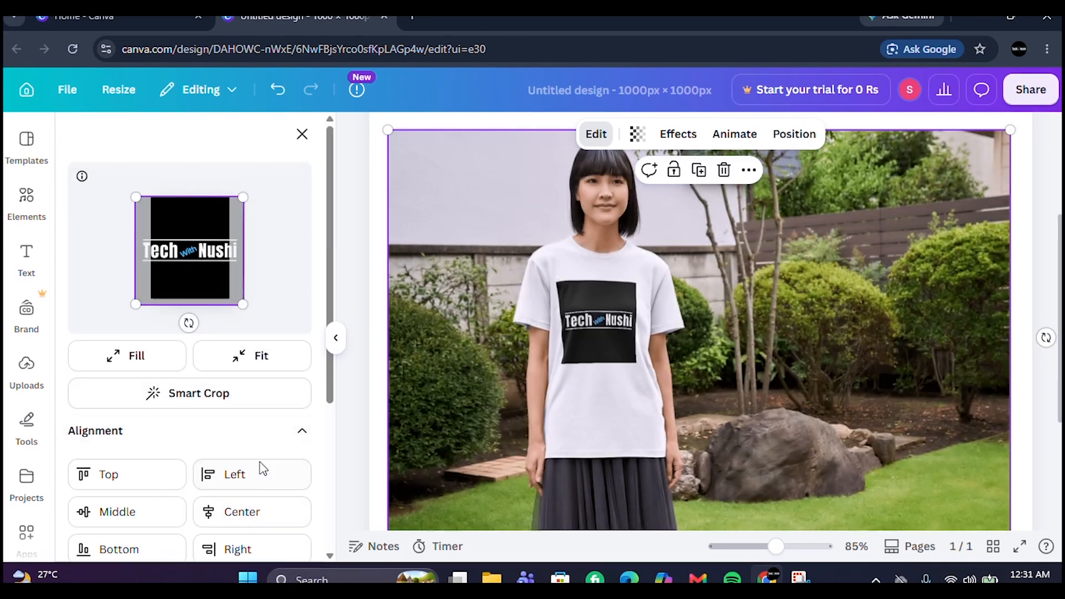
scroll(263, 499, down, 3)
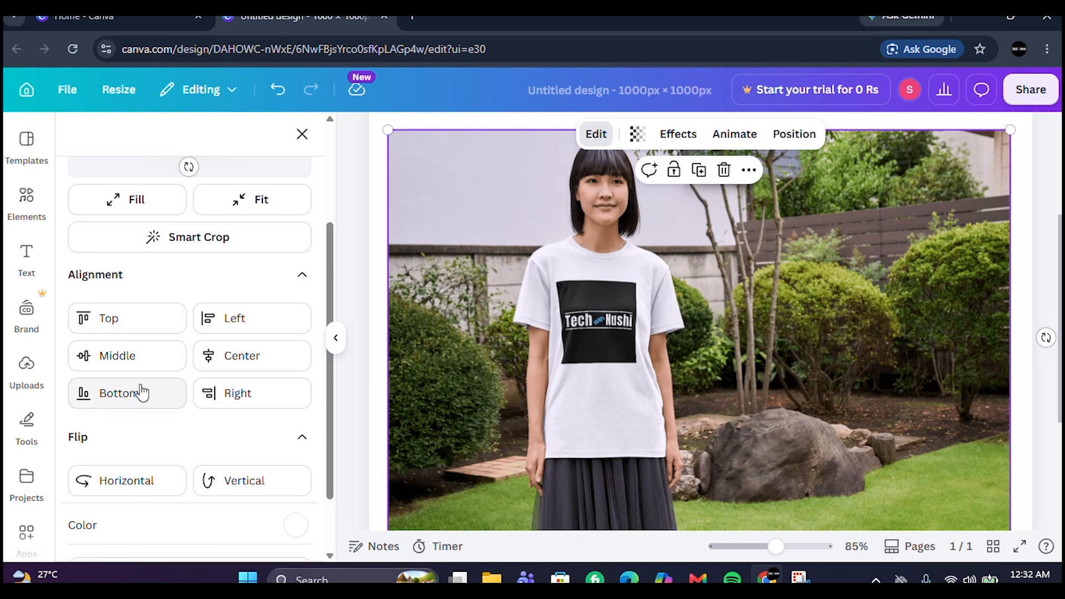
click(118, 333)
click(183, 537)
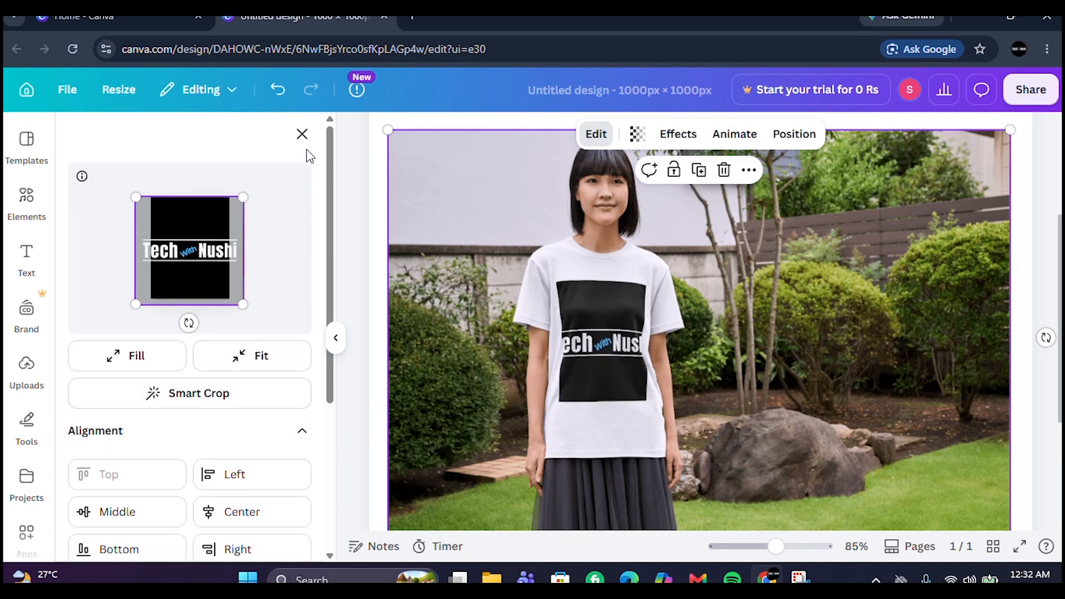
click(301, 134)
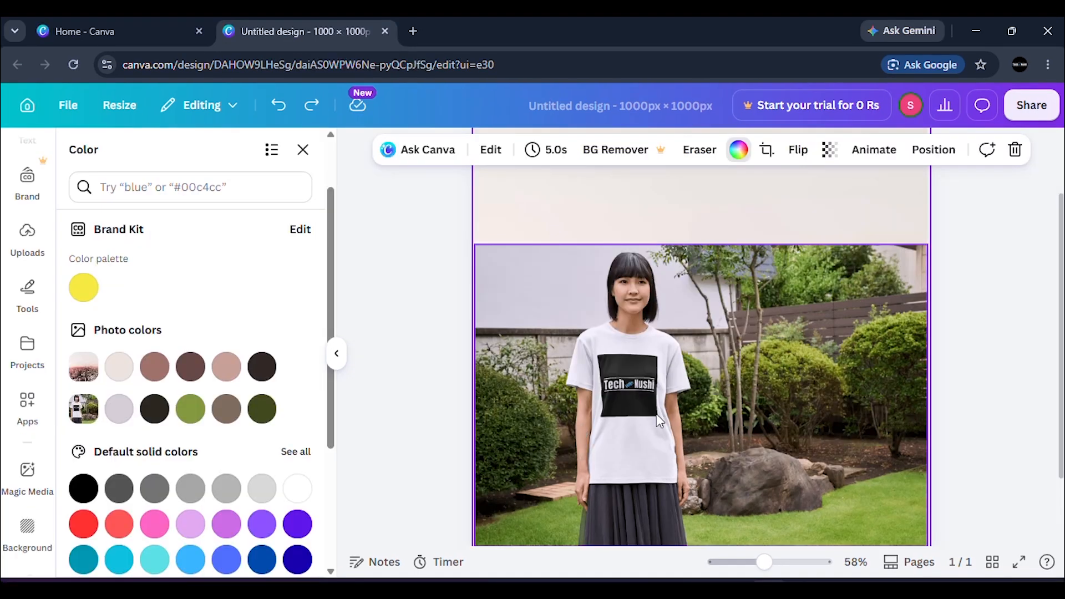
- Look through the photo, solid and gradient color swatches available for the page background
scroll(213, 464, down, 4)
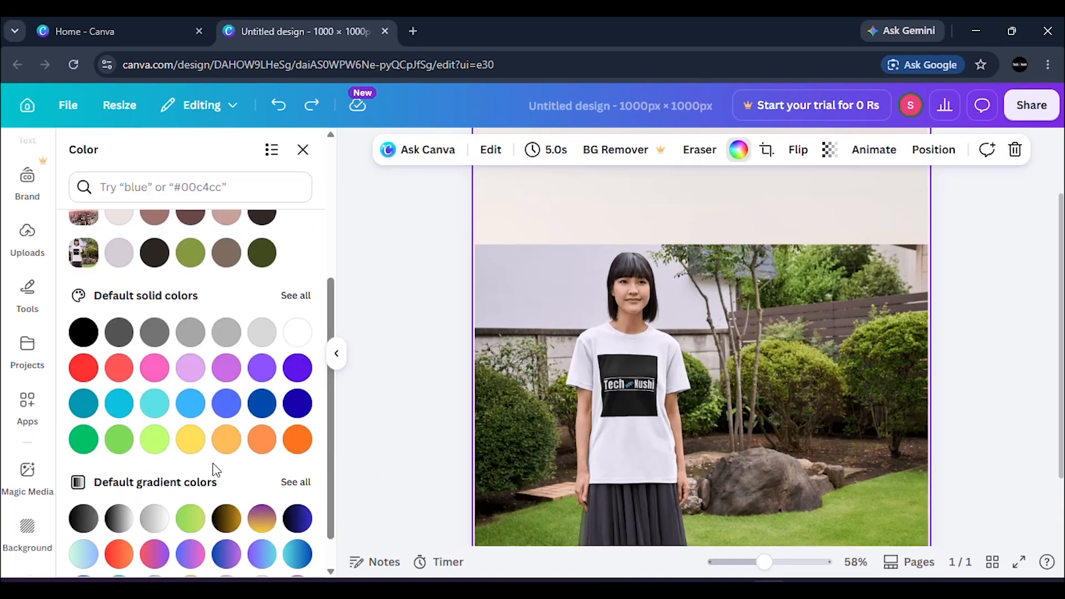
scroll(215, 460, up, 5)
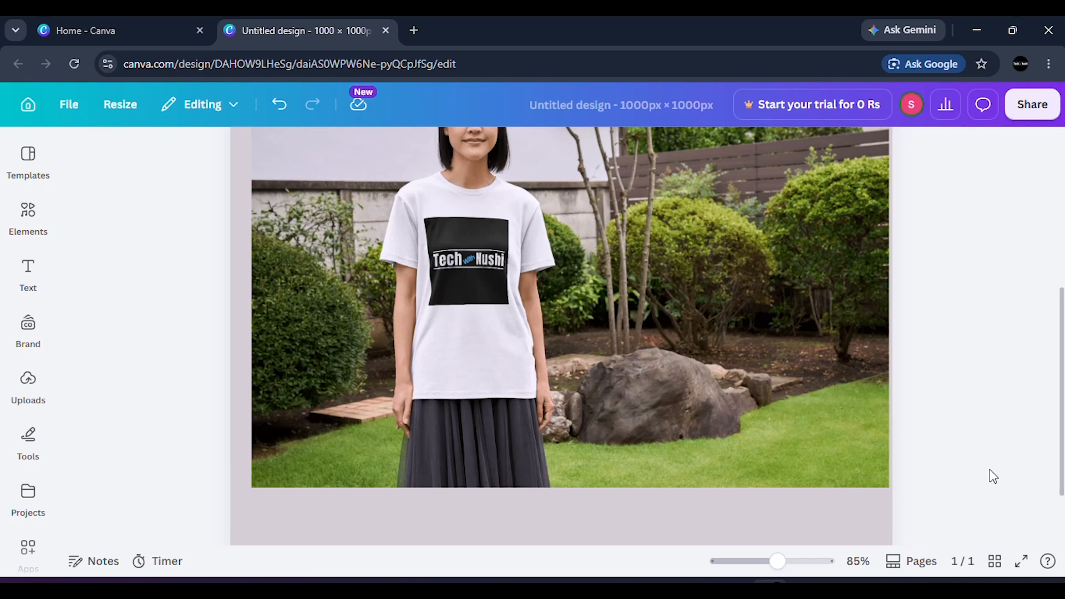
- Add a second page below the T-shirt mockup page
scroll(765, 500, down, 2)
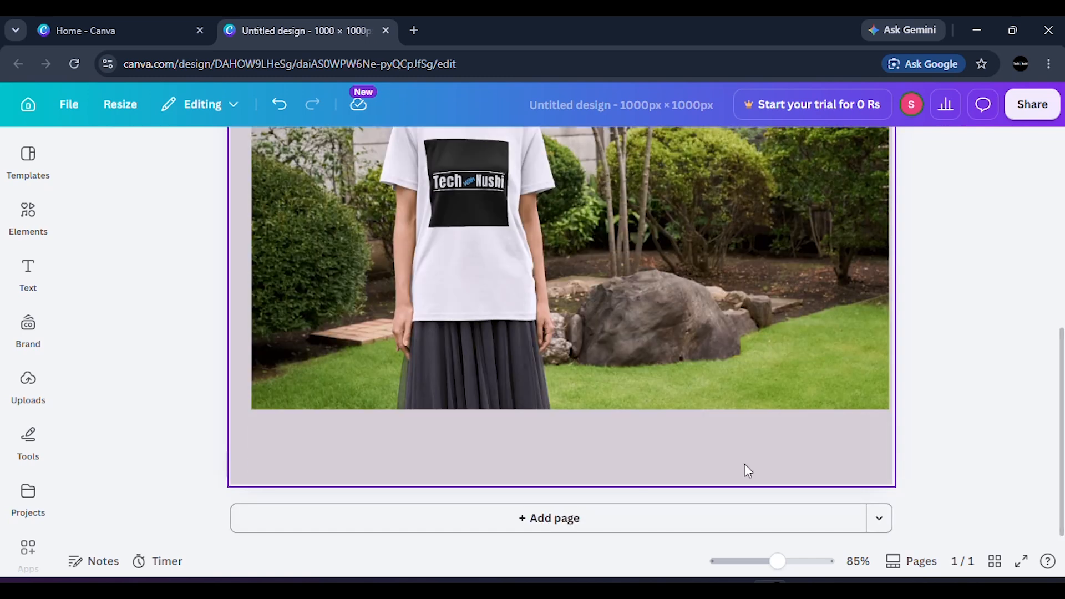
click(539, 518)
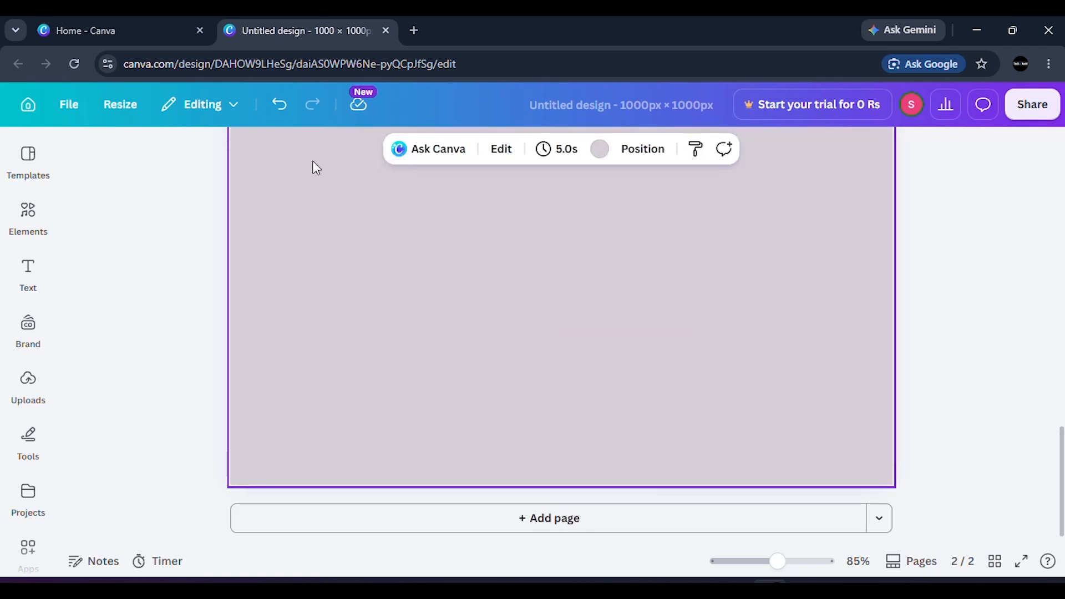
scroll(319, 174, up, 2)
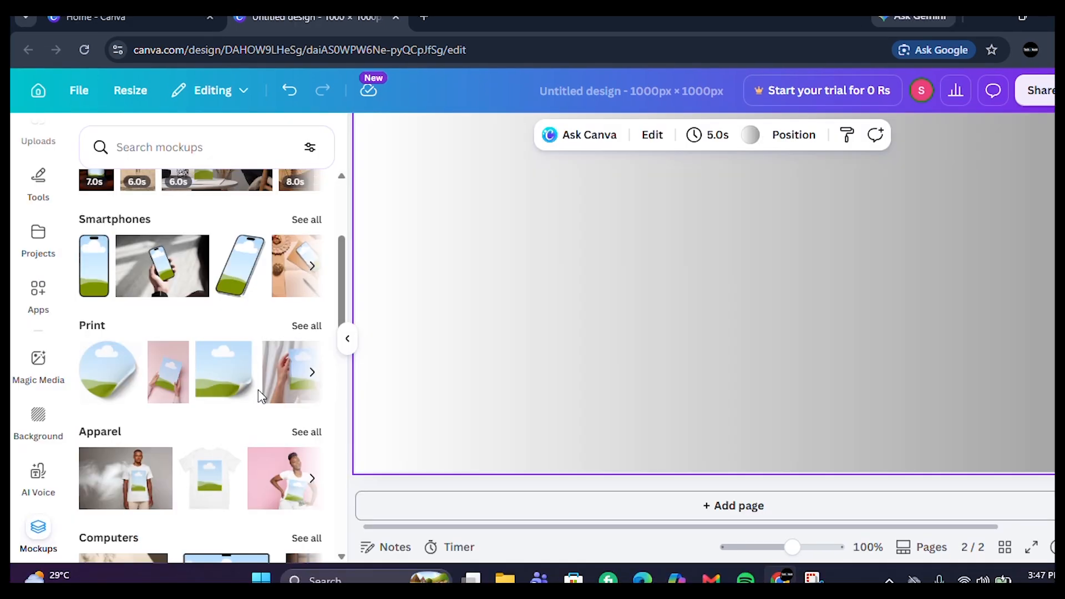
- Look through the mockup categories and show all Home & Living mockups
scroll(258, 396, down, 1)
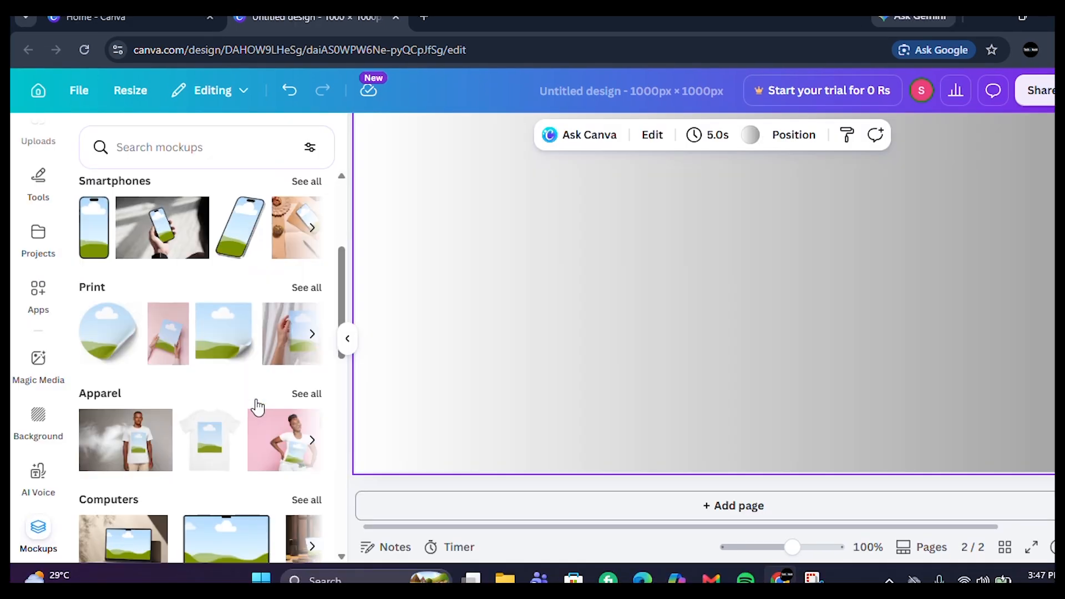
scroll(258, 402, up, 4)
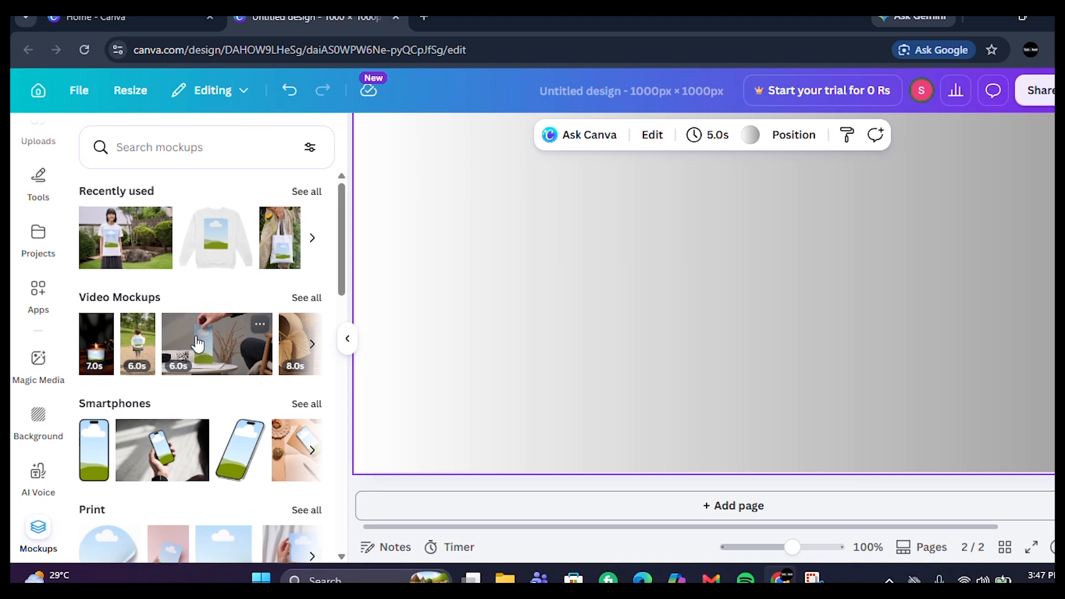
scroll(222, 416, down, 10)
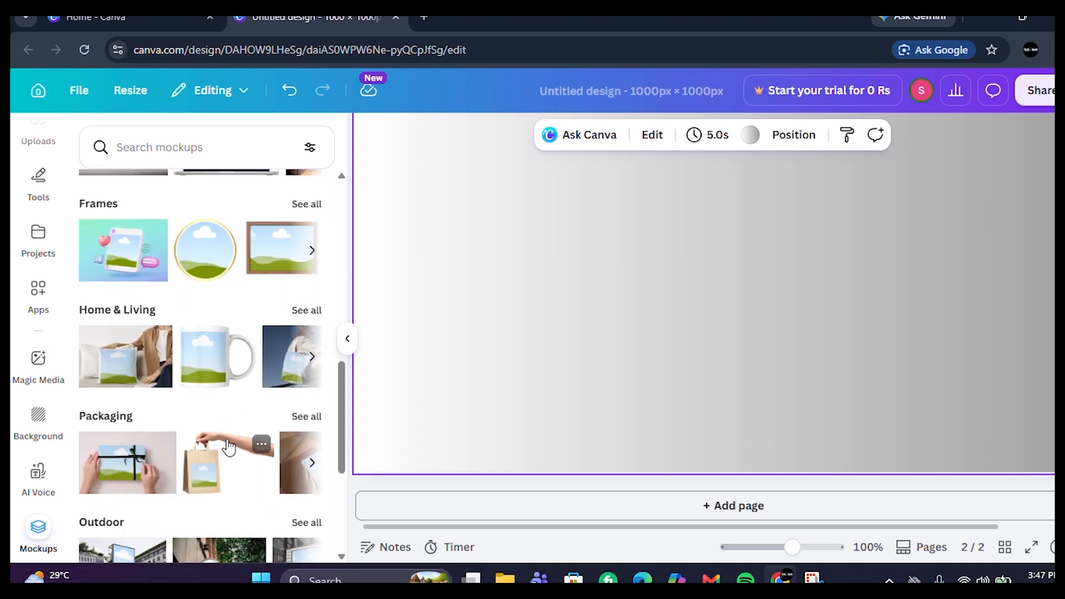
click(313, 319)
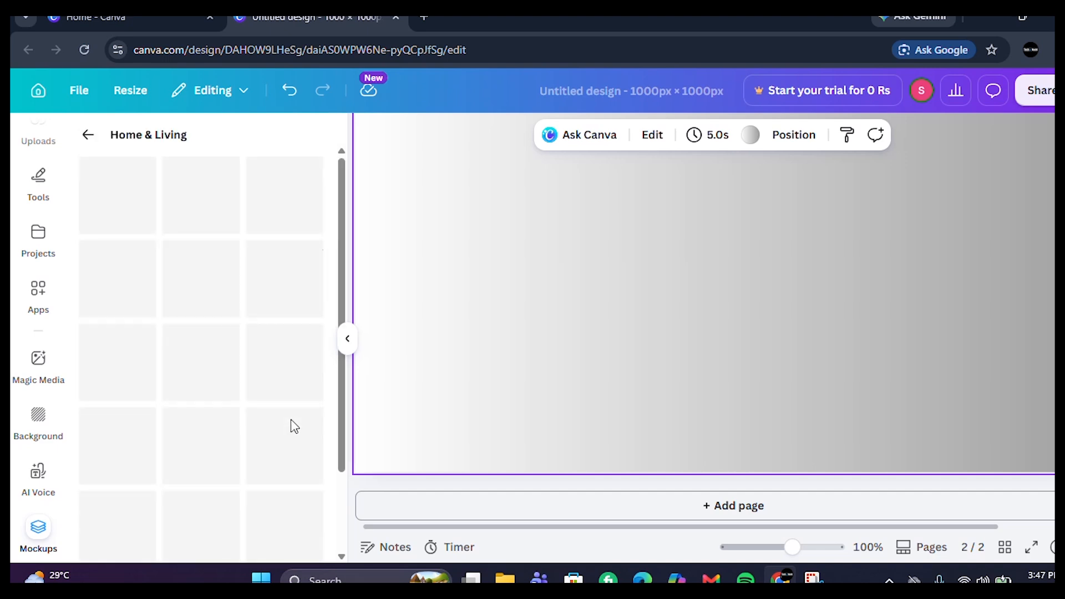
- Browse the Home & Living mockups and add the white tote bag one with the person in blue beside a green table to page 2
scroll(230, 450, down, 3)
scroll(230, 451, down, 1)
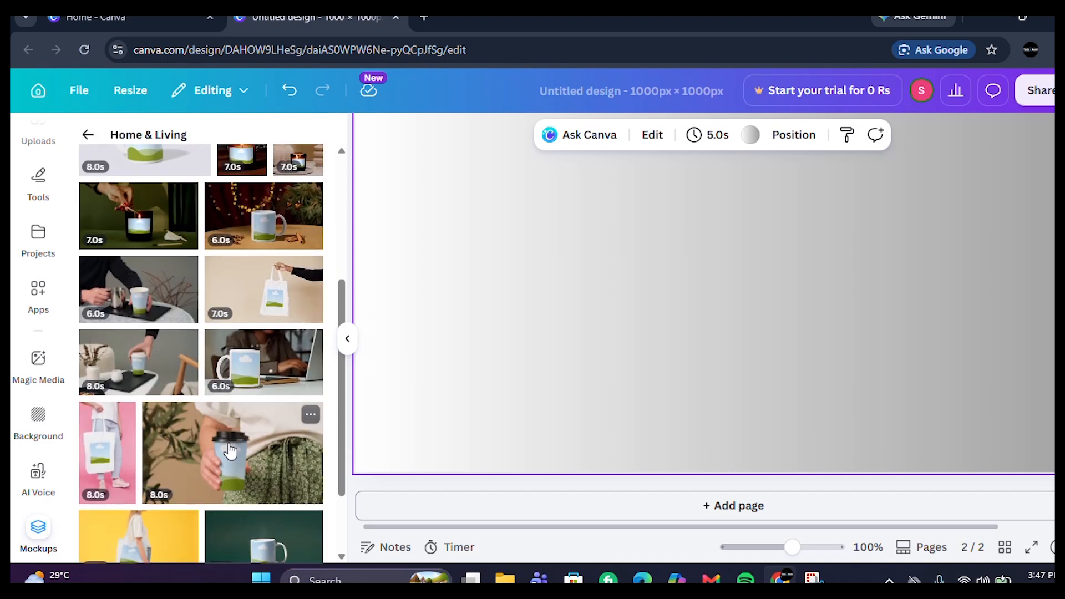
scroll(231, 447, up, 3)
scroll(244, 452, down, 1)
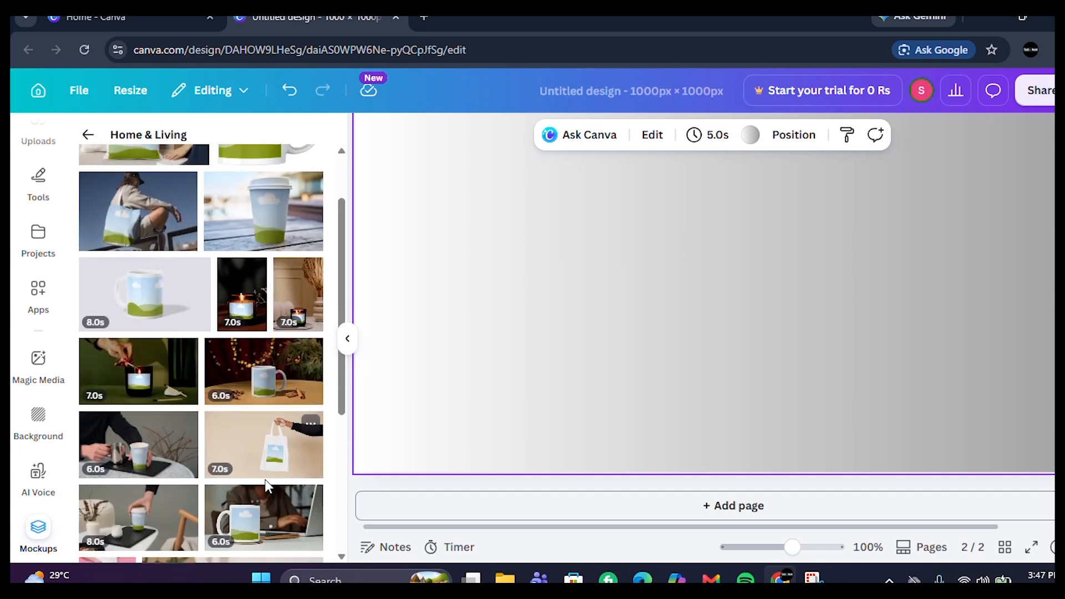
scroll(261, 477, down, 4)
scroll(258, 481, down, 5)
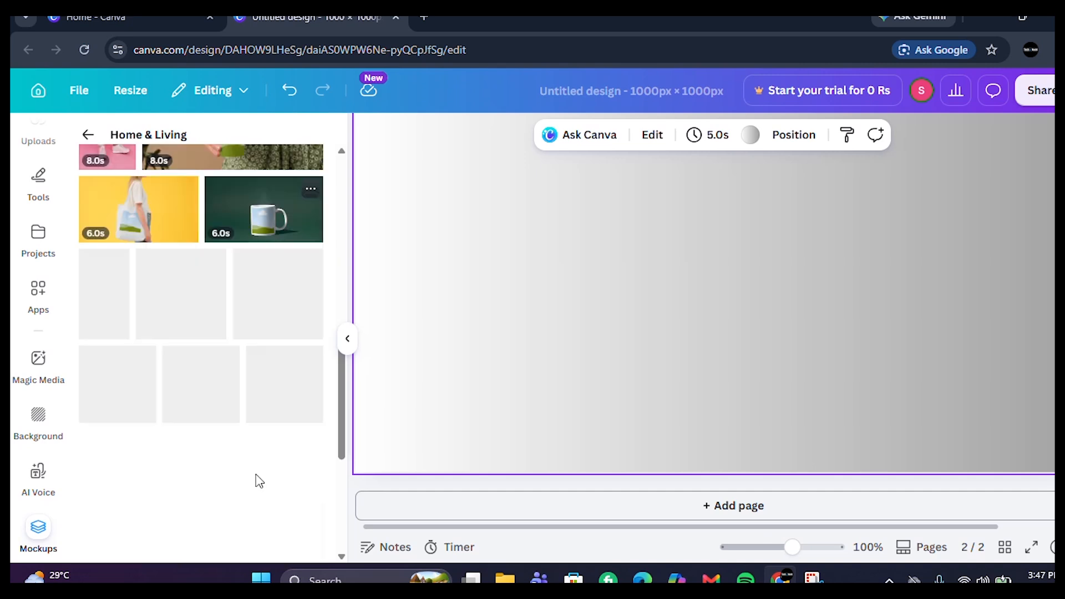
scroll(260, 481, down, 5)
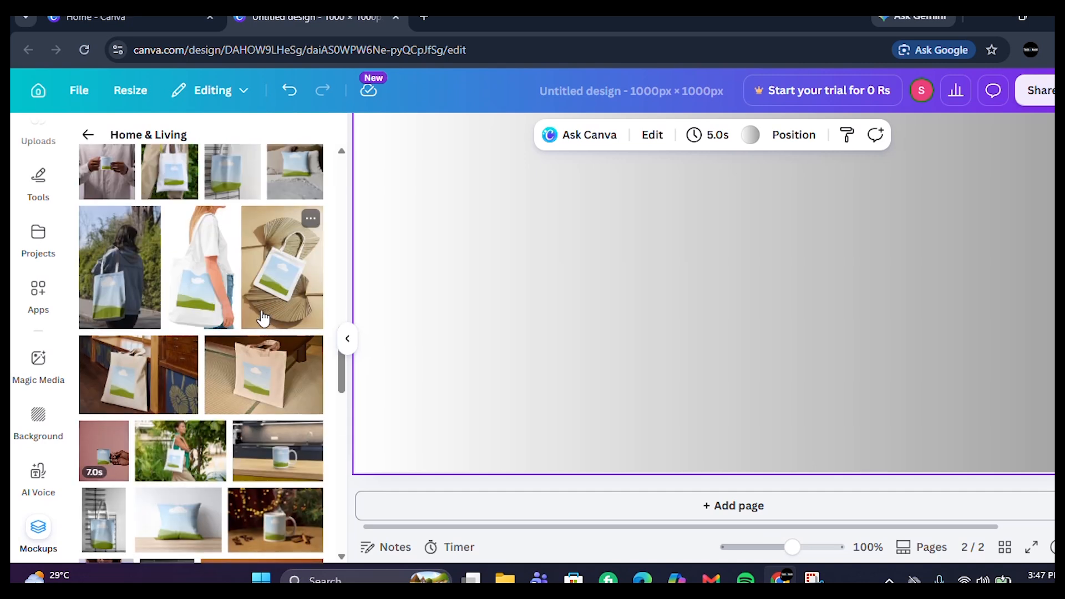
scroll(253, 377, down, 5)
scroll(252, 385, down, 2)
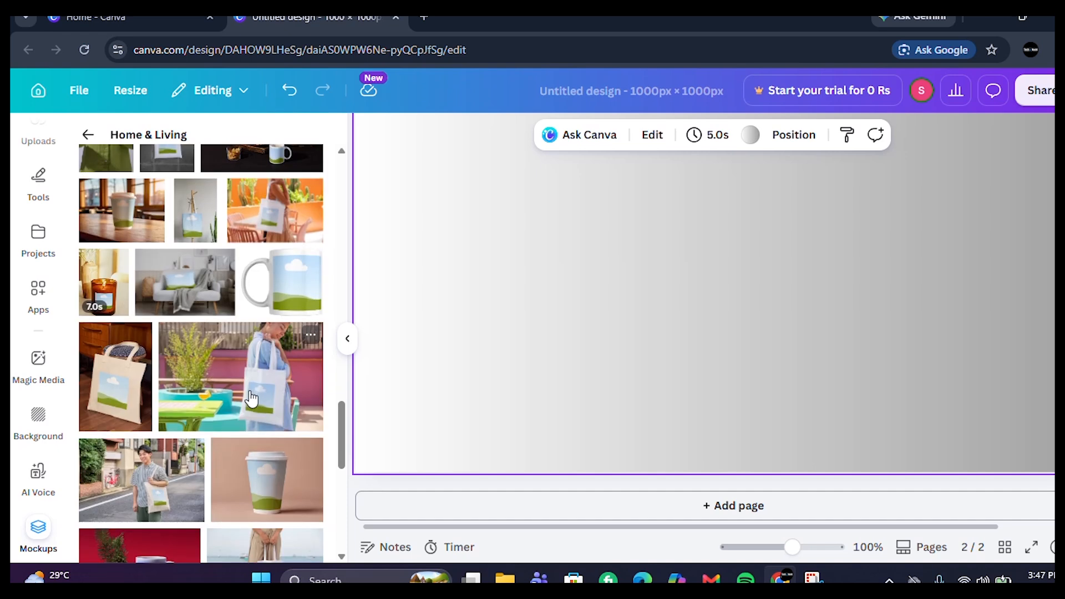
scroll(253, 433, down, 3)
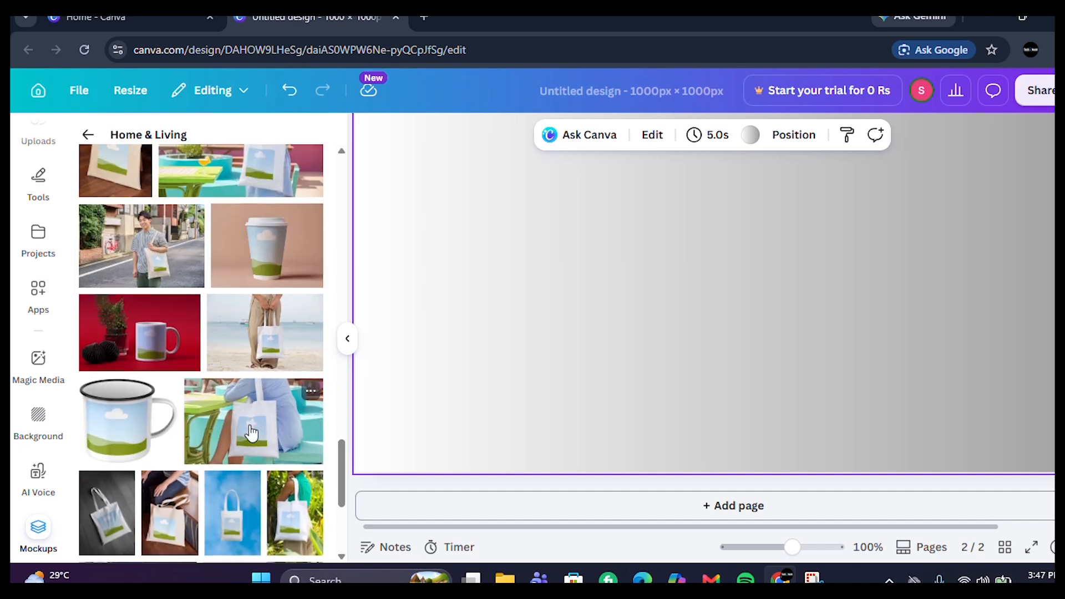
scroll(252, 432, down, 3)
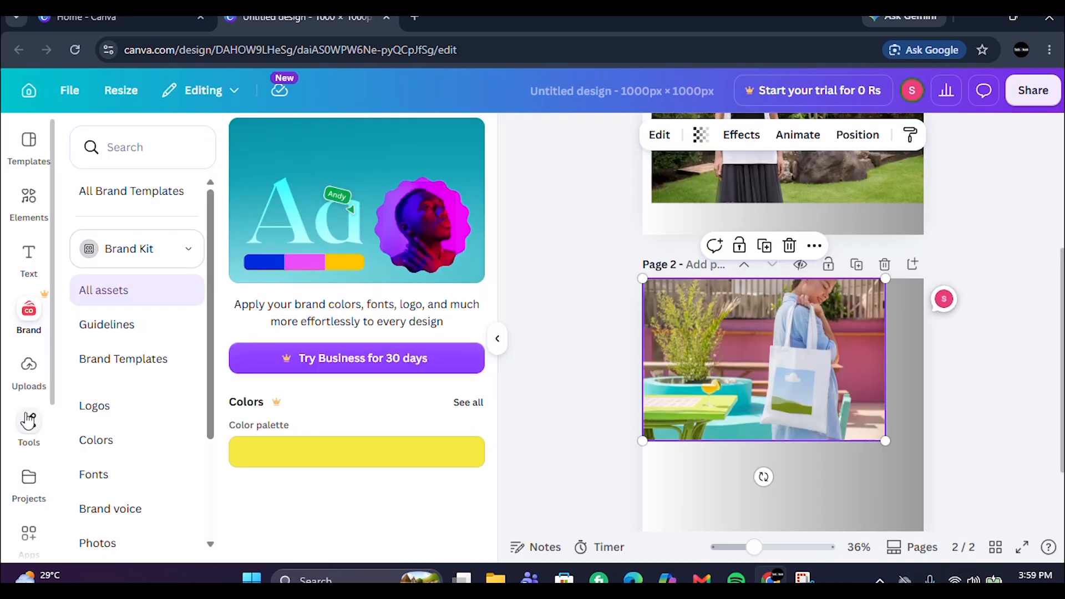
- Place the uploaded black logo image on the tote bag and enlarge the mockup to the full width of page 2
click(29, 369)
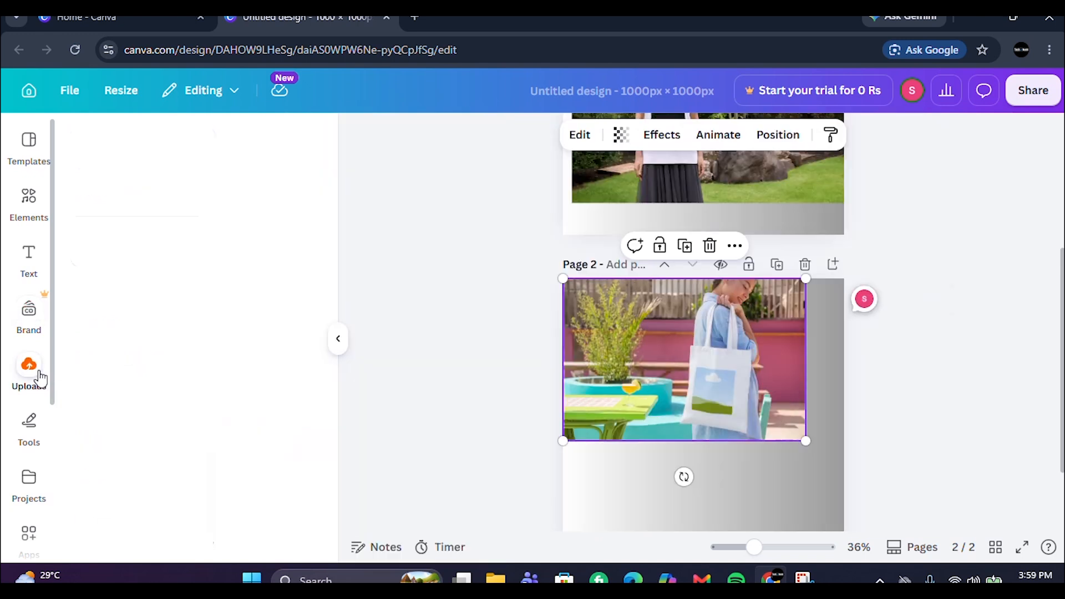
drag(104, 436, 716, 391)
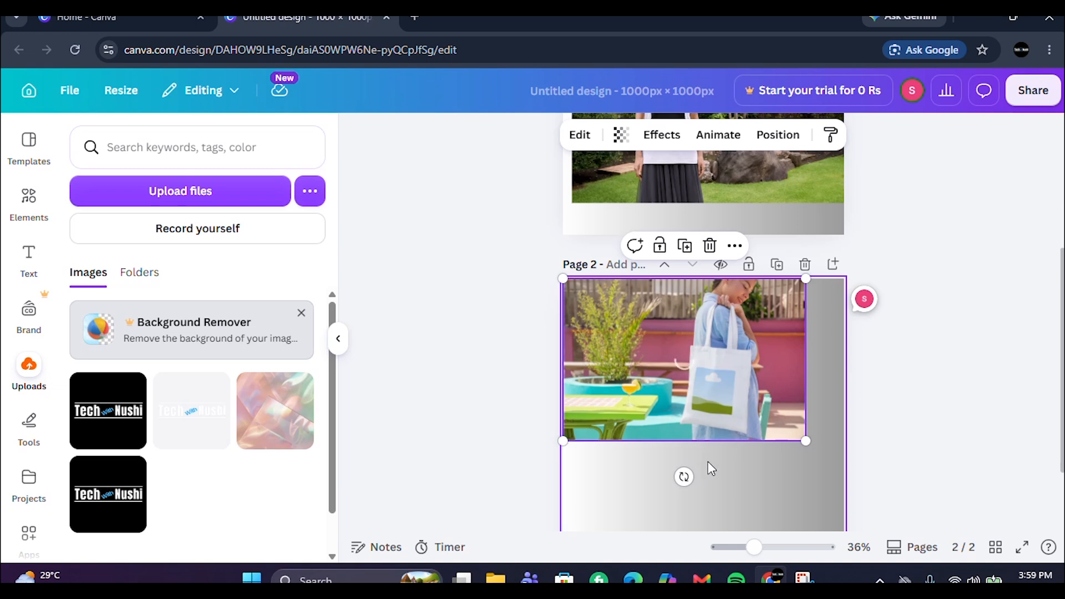
scroll(730, 433, down, 1)
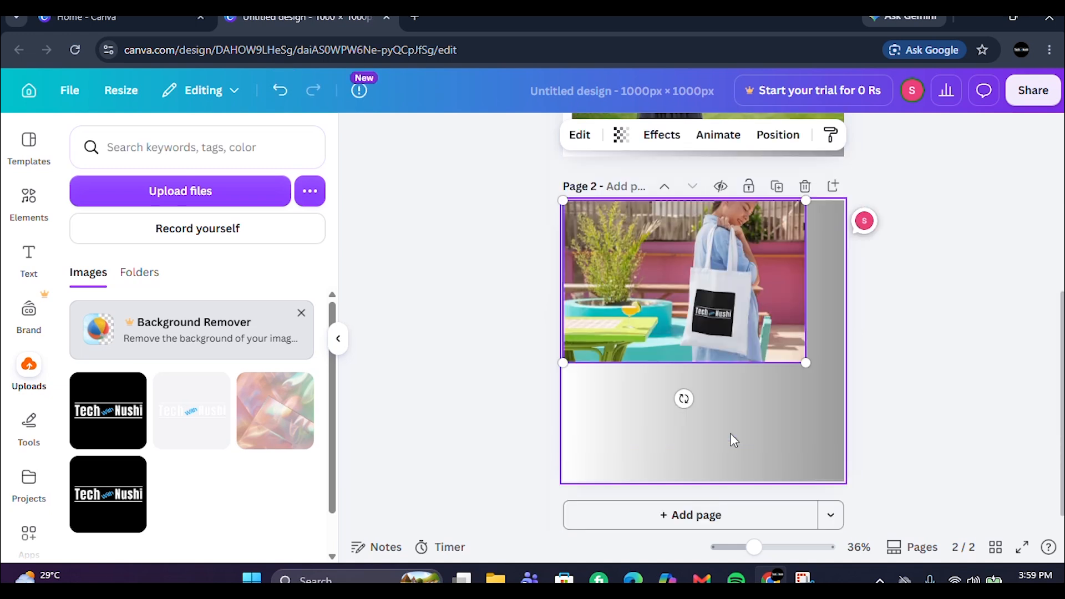
scroll(730, 433, down, 1)
scroll(731, 434, up, 1)
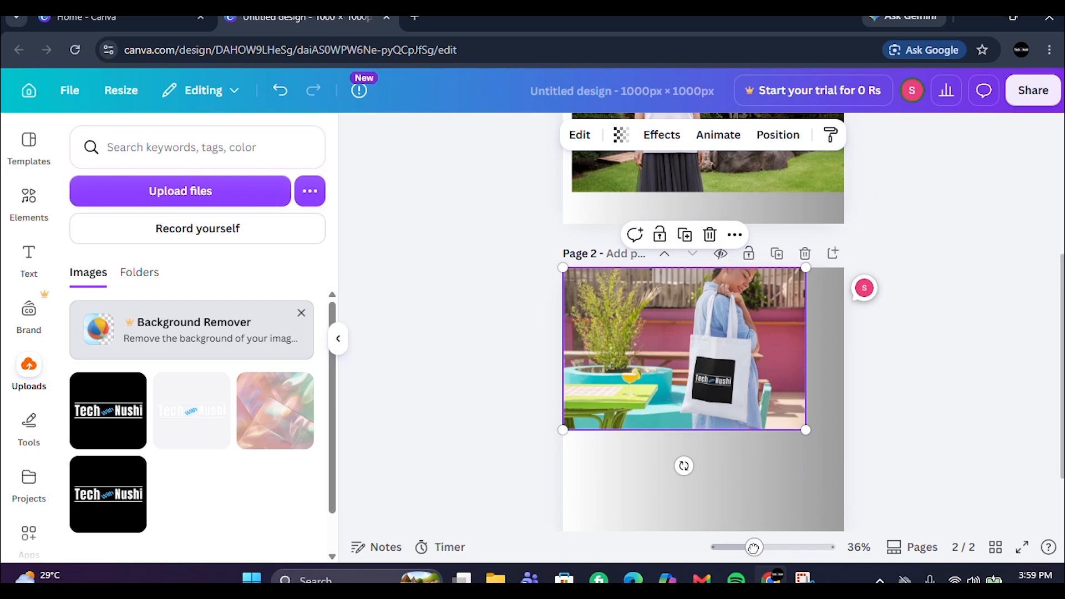
mouse_move(754, 547)
mouse_down()
mouse_move(778, 548)
mouse_move(765, 549)
mouse_up()
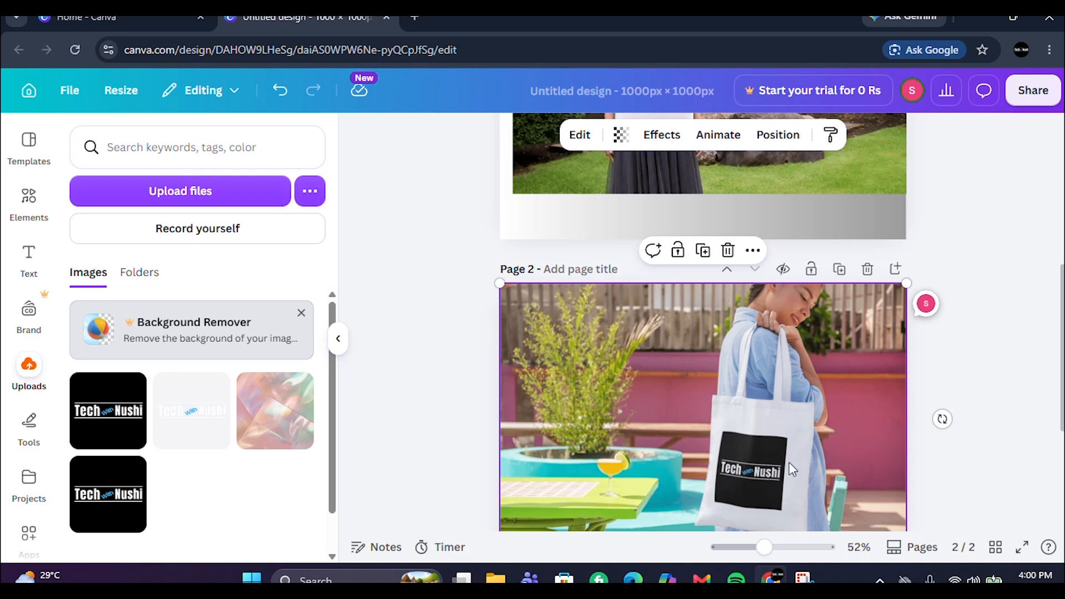
- Select the tote bag mockup on page 2 and look through its image editing, alignment, transparency and position options
scroll(830, 440, down, 3)
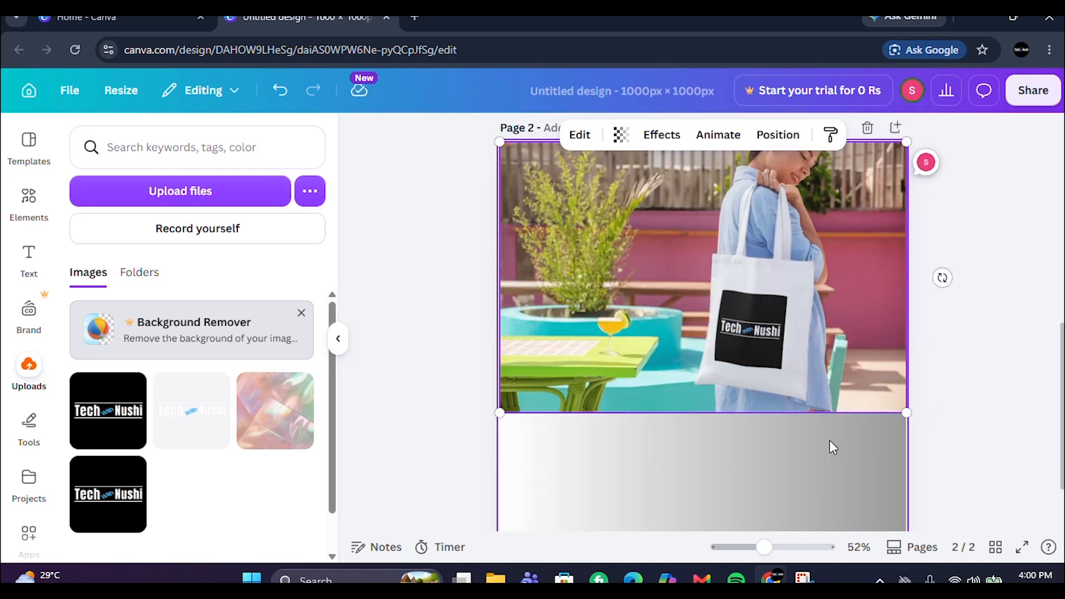
scroll(830, 440, up, 9)
scroll(763, 438, down, 5)
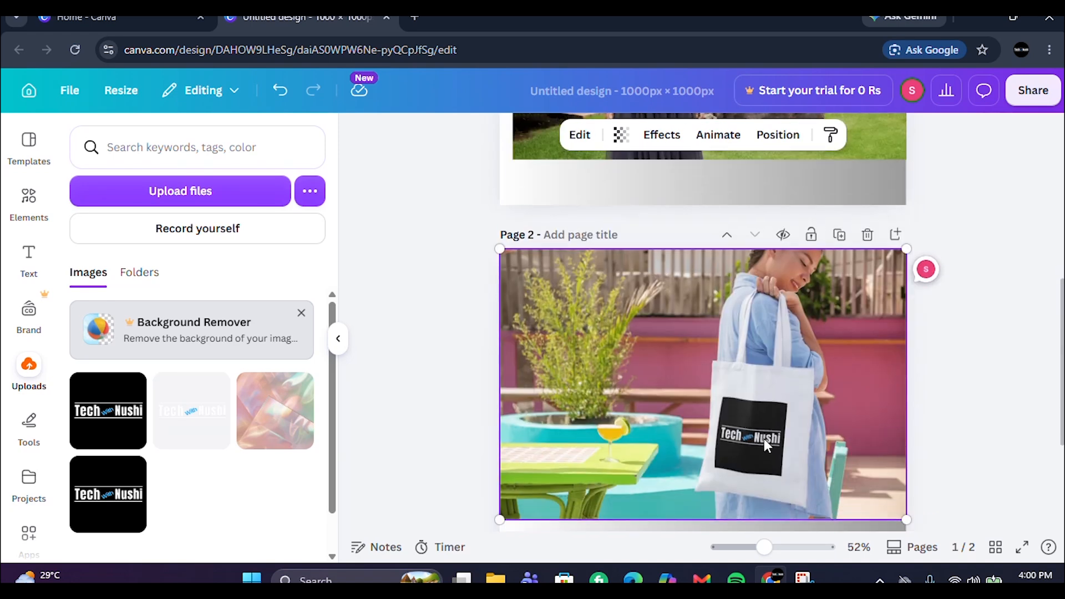
click(798, 453)
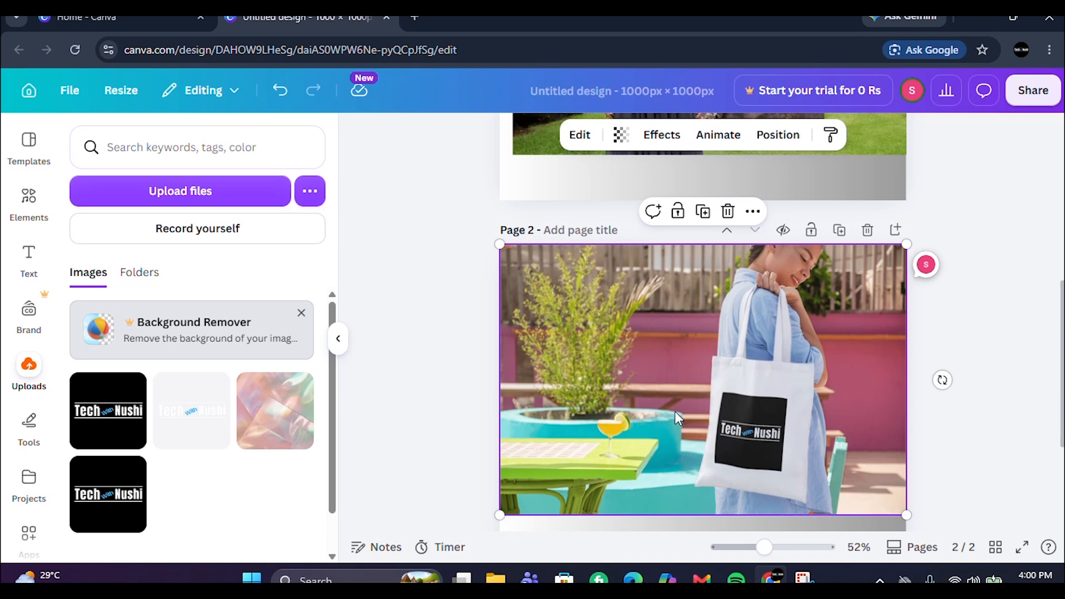
click(580, 135)
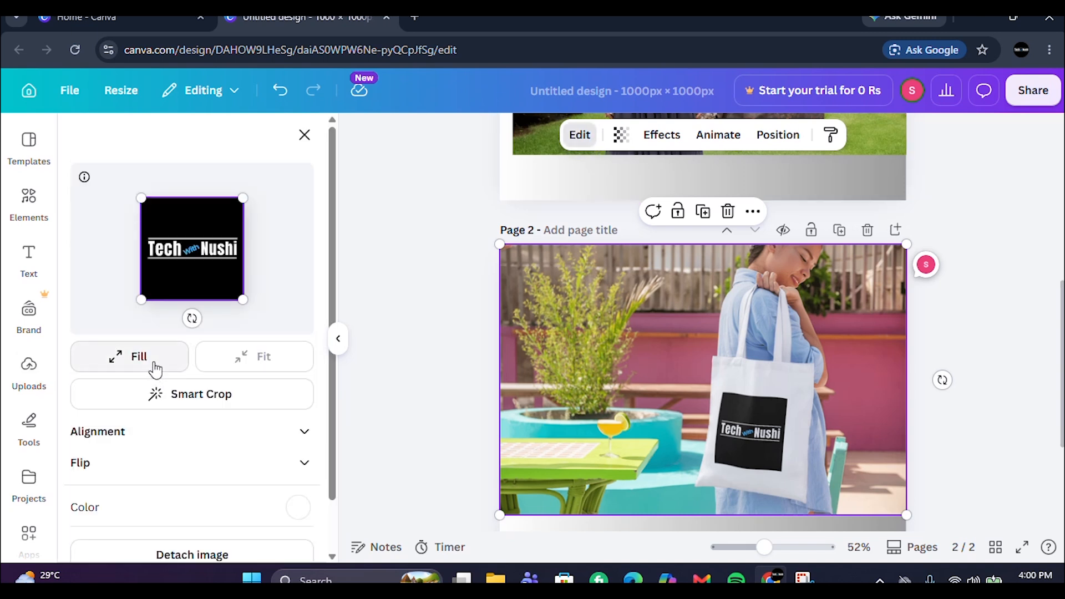
scroll(186, 436, down, 1)
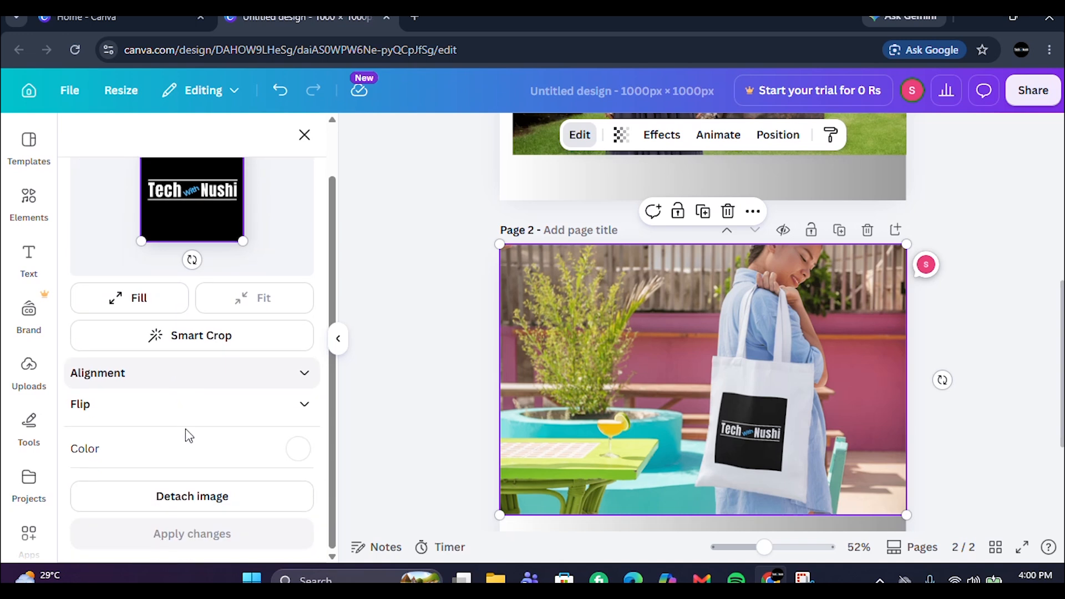
click(306, 378)
scroll(167, 443, down, 1)
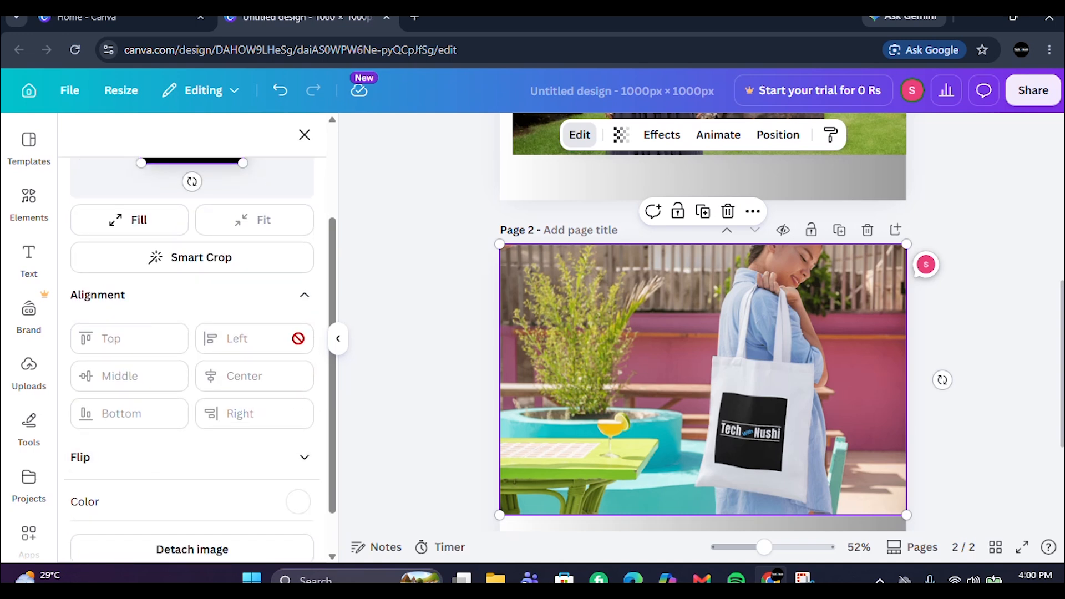
click(306, 301)
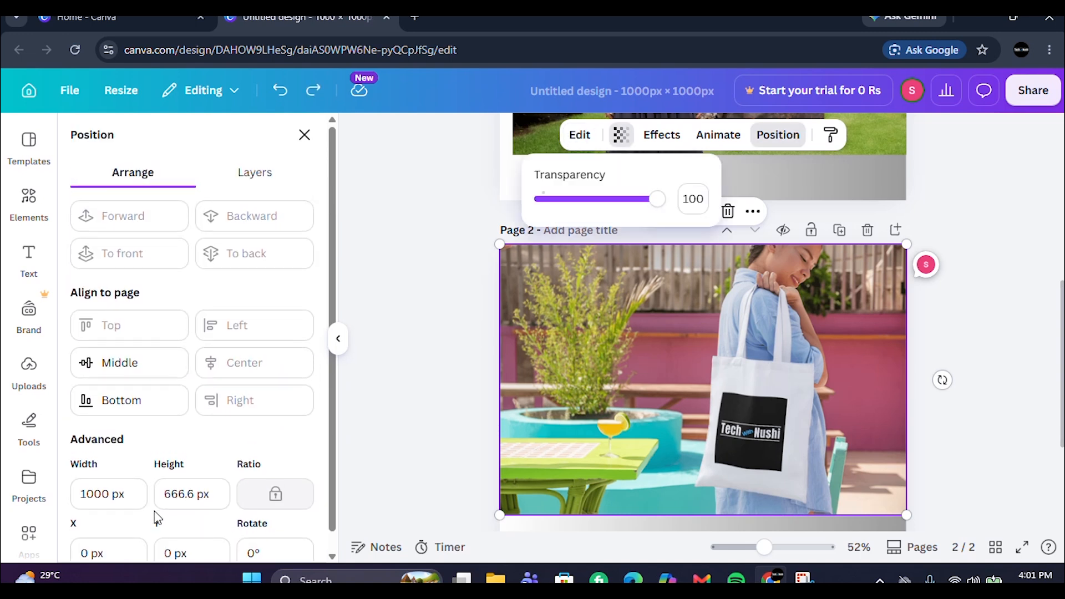
scroll(181, 511, down, 1)
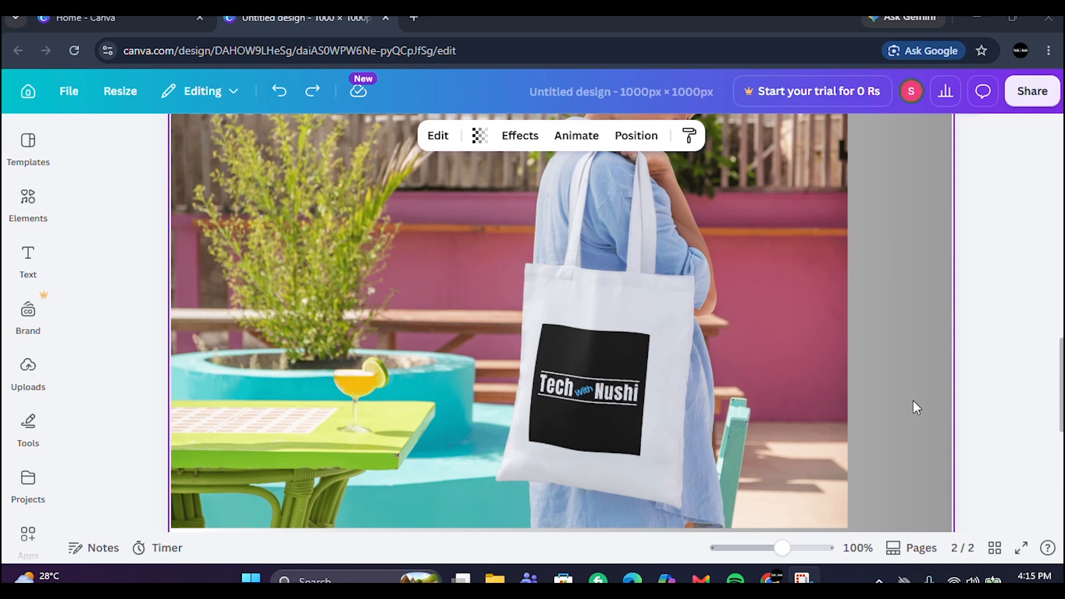
scroll(693, 383, up, 1)
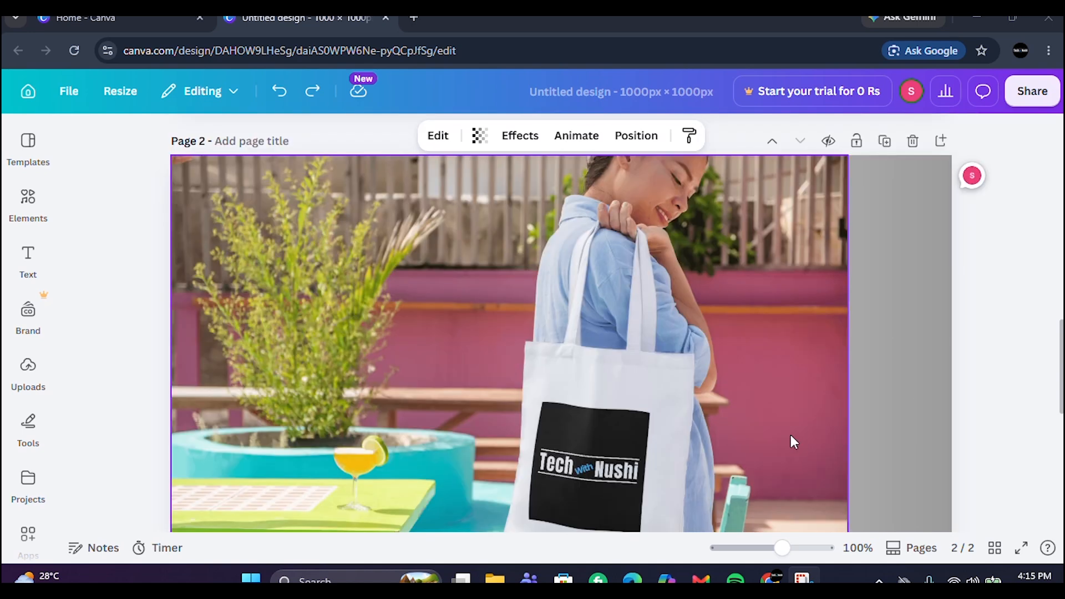
scroll(790, 435, down, 1)
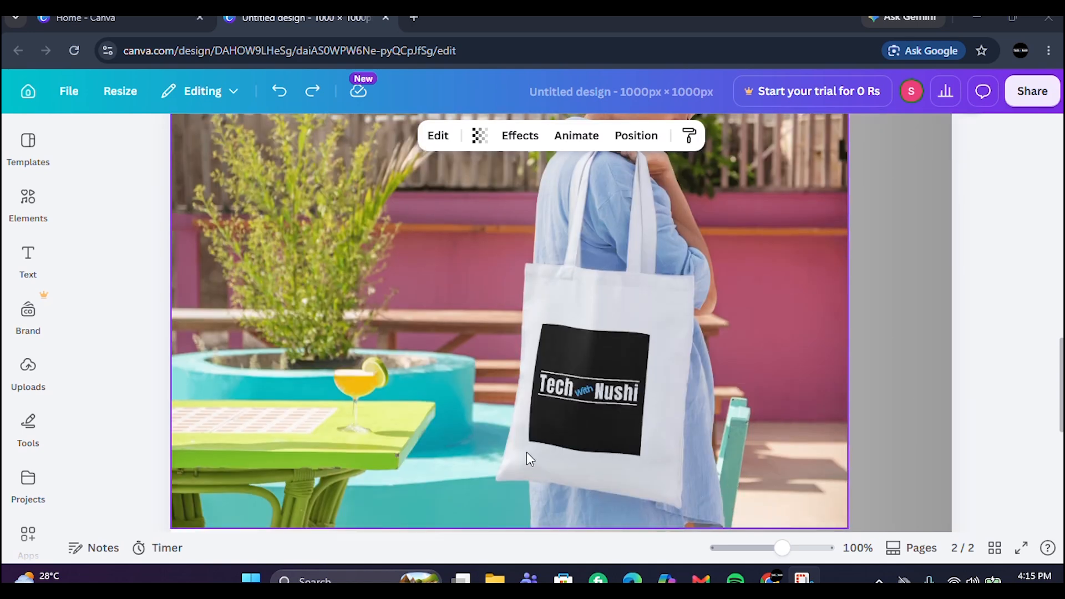